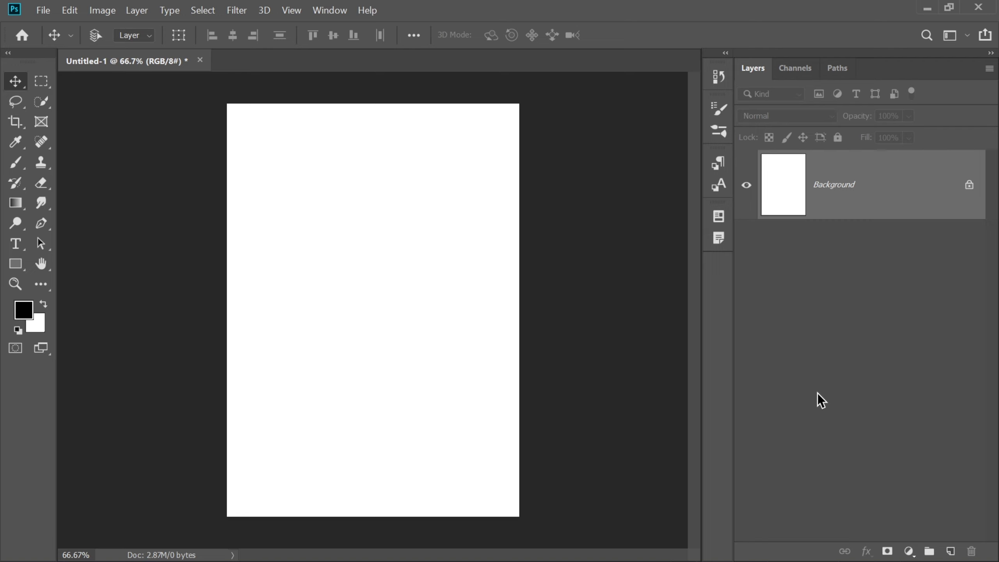
Add the text "Ready" on the upper part of the page in Monument Extended Ultrabold.
{"action": "left_click", "coordinate": [15, 243]}
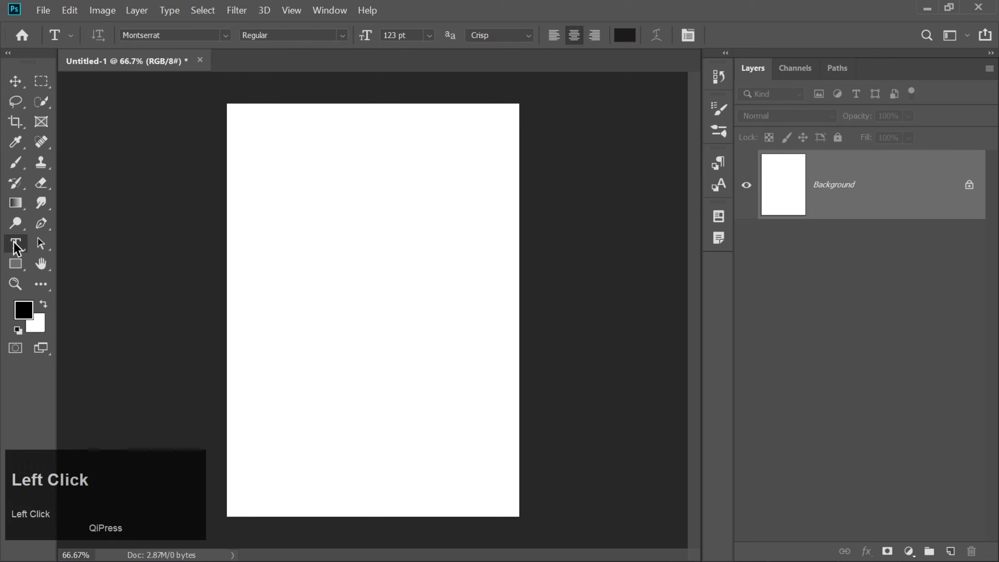
{"action": "left_click", "coordinate": [180, 36]}
{"action": "type", "text": "monu"}
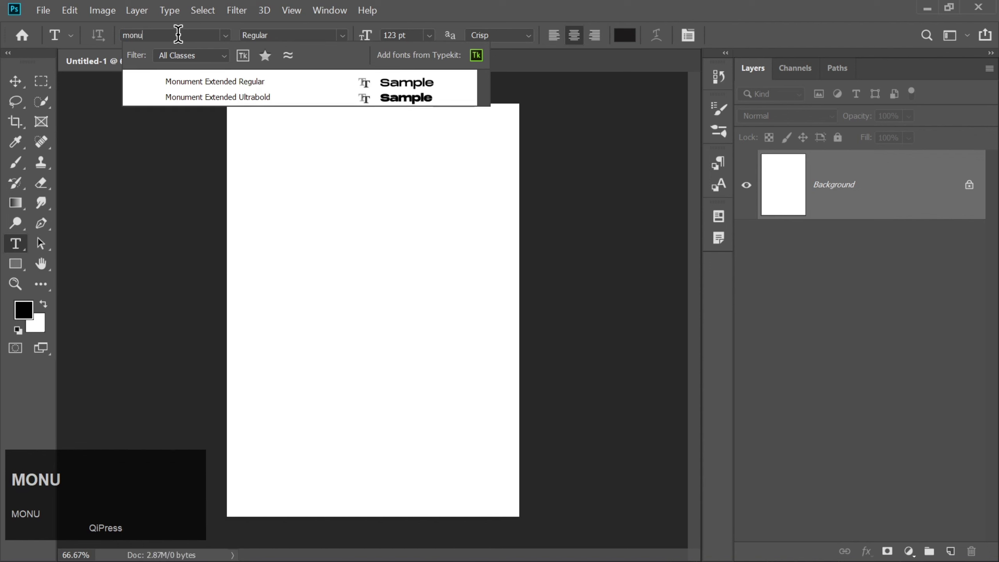
{"action": "left_click", "coordinate": [361, 96]}
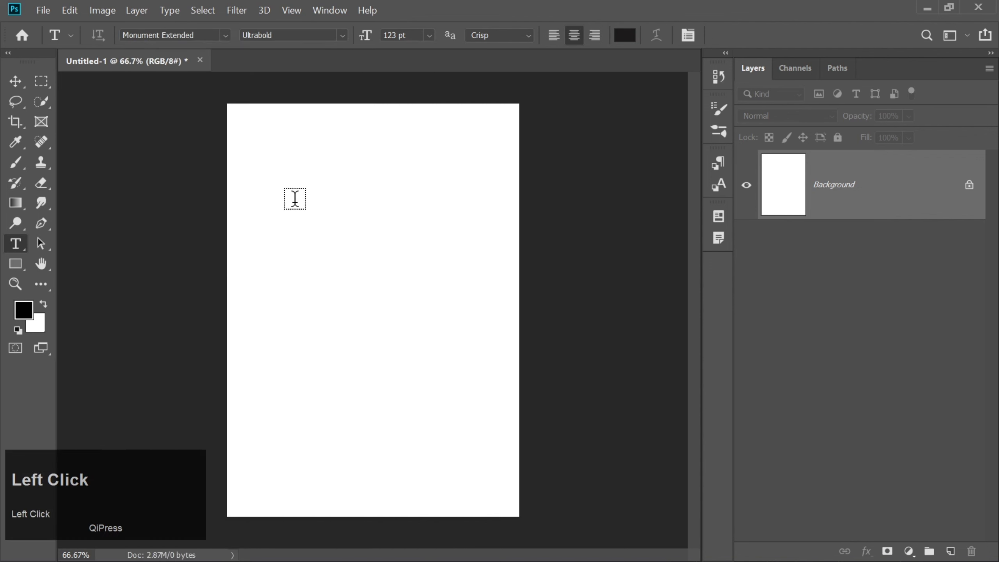
{"action": "left_click", "coordinate": [295, 198]}
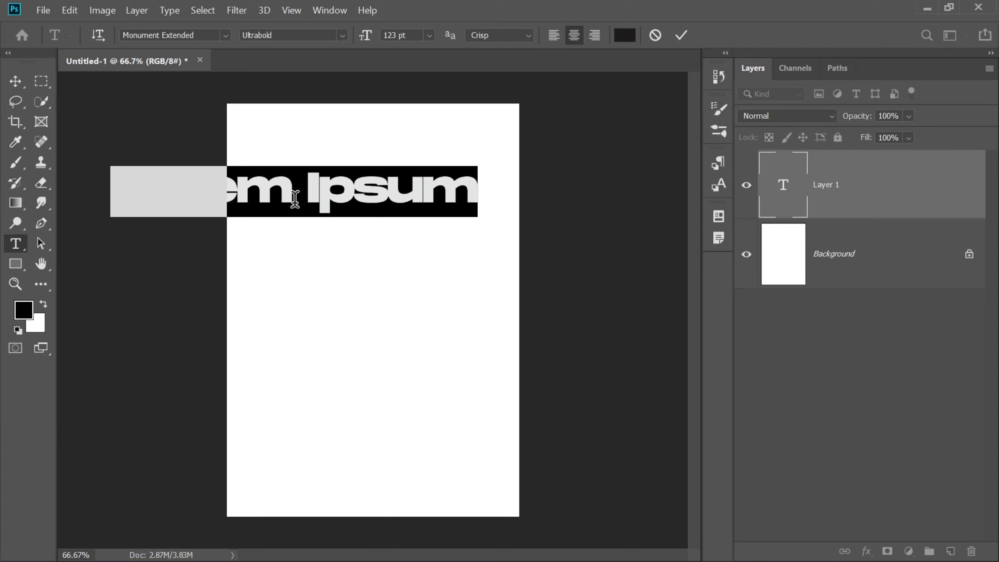
{"action": "type", "text": "R"}
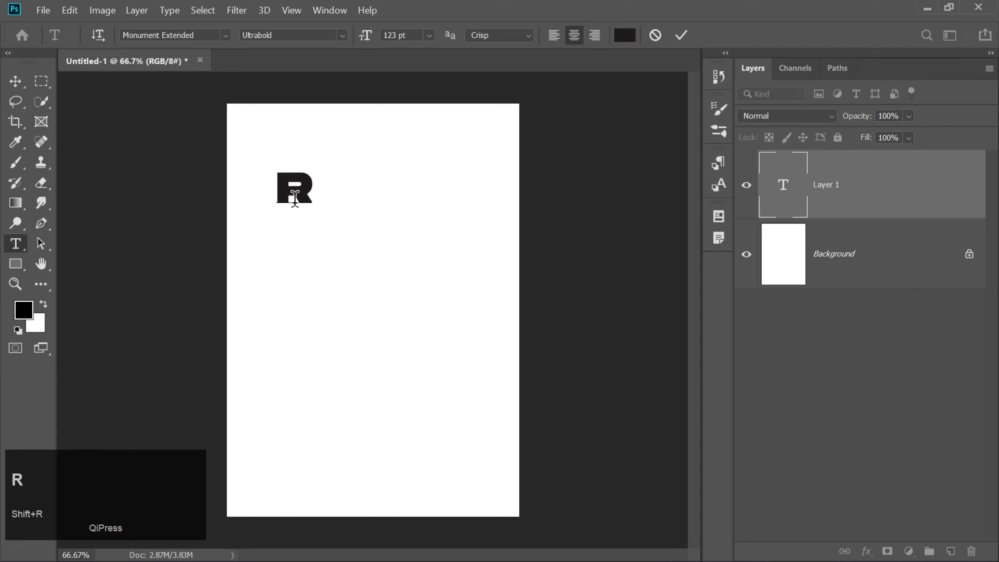
{"action": "type", "text": "eady"}
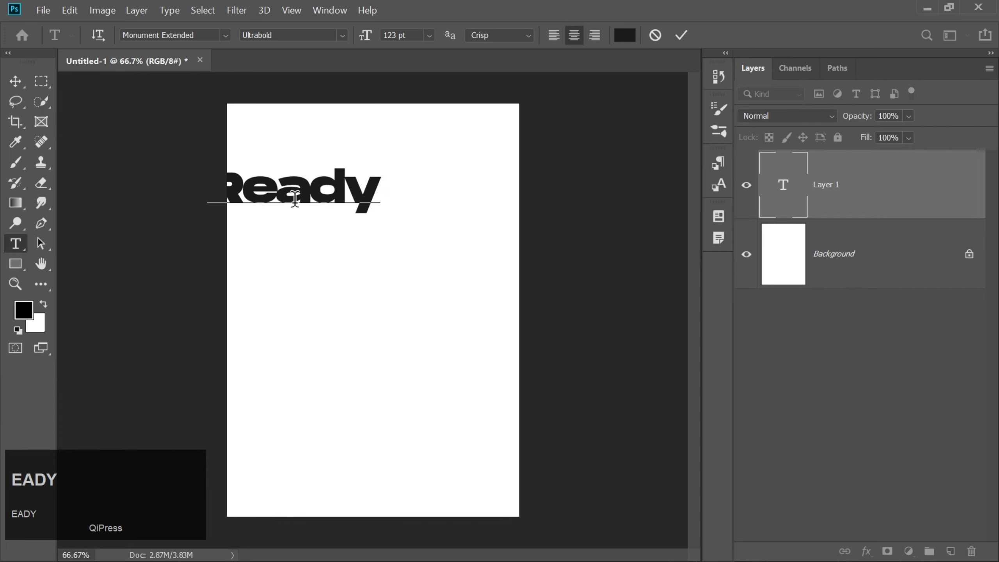
Set the colour of the whole "Ready" text to #050505.
{"action": "key", "text": "ctrl+a"}
{"action": "left_click", "coordinate": [629, 35]}
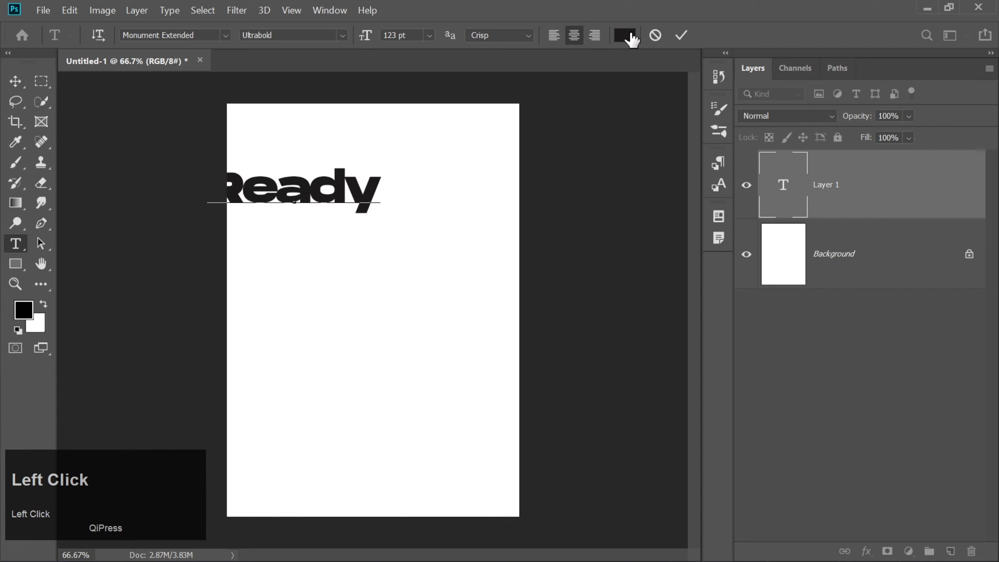
{"action": "left_click", "coordinate": [579, 409]}
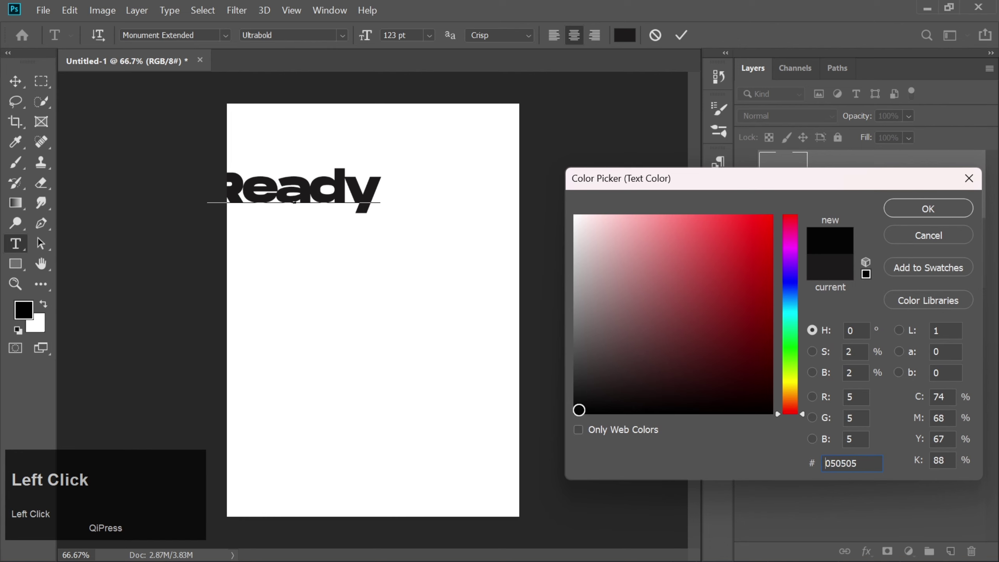
{"action": "key", "text": "Return"}
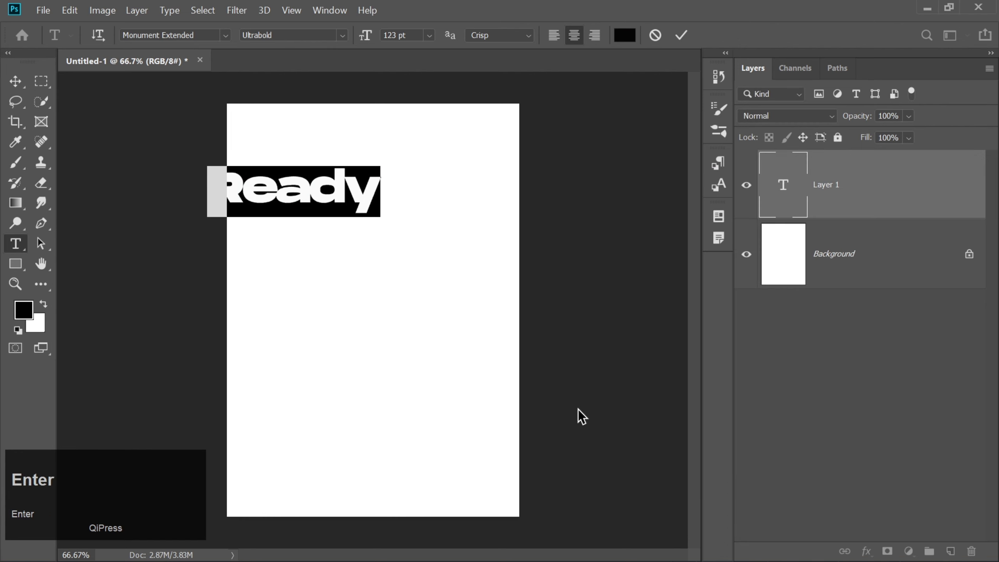
Show the Character settings, commit the "Ready" text and move it fully onto the page, near the upper-left area.
{"action": "left_click", "coordinate": [327, 10]}
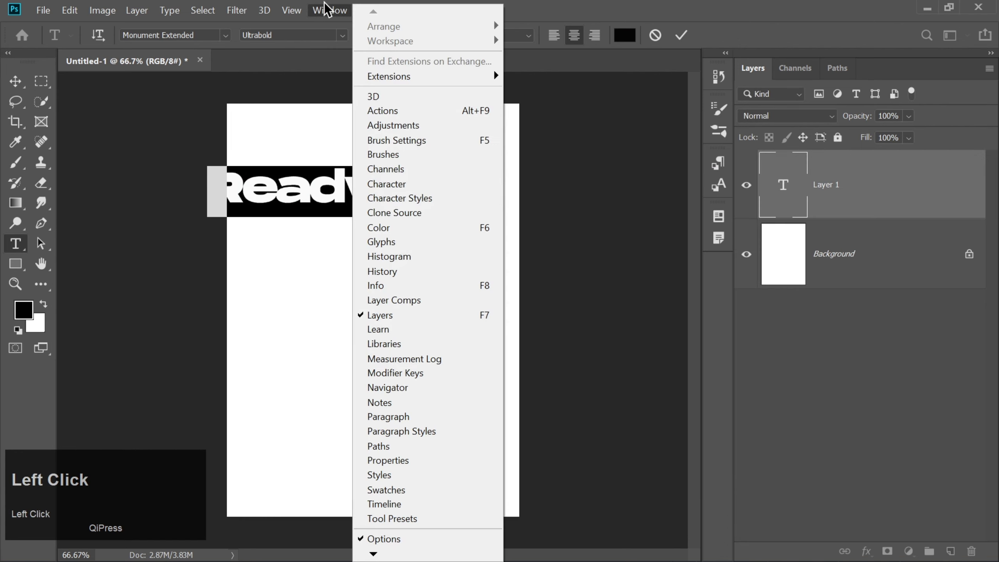
{"action": "left_click", "coordinate": [396, 184]}
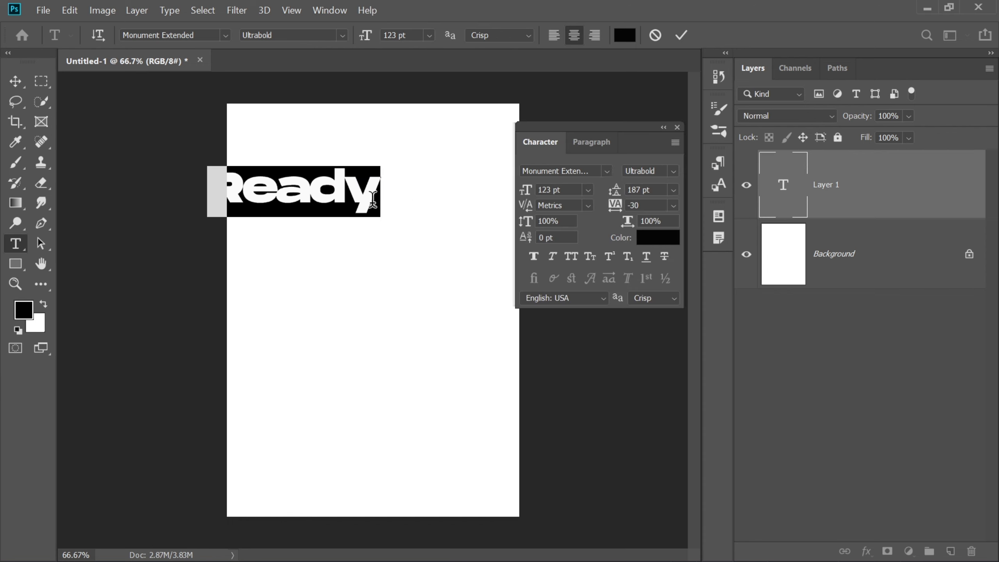
{"action": "left_click", "coordinate": [681, 35]}
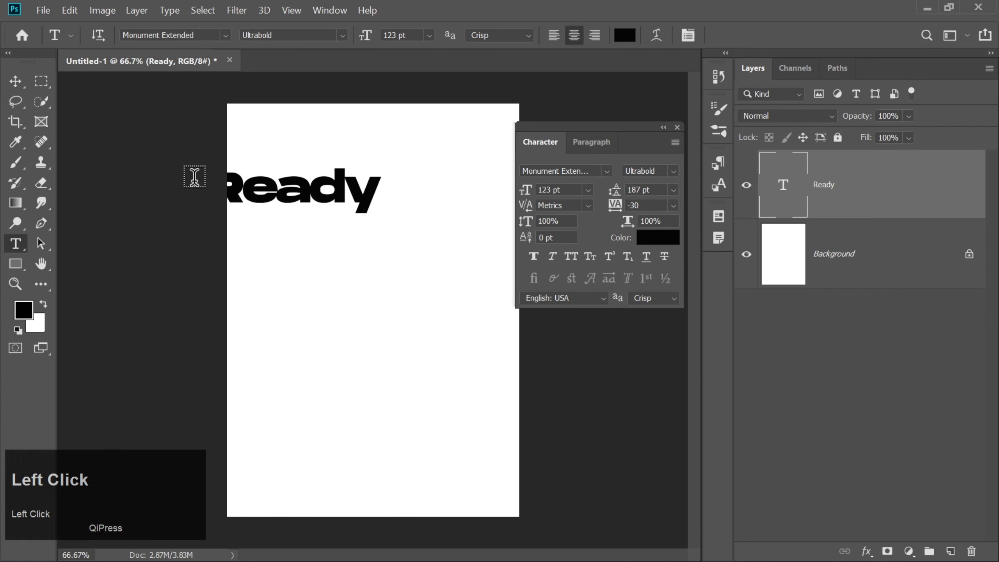
{"action": "left_click", "coordinate": [15, 81]}
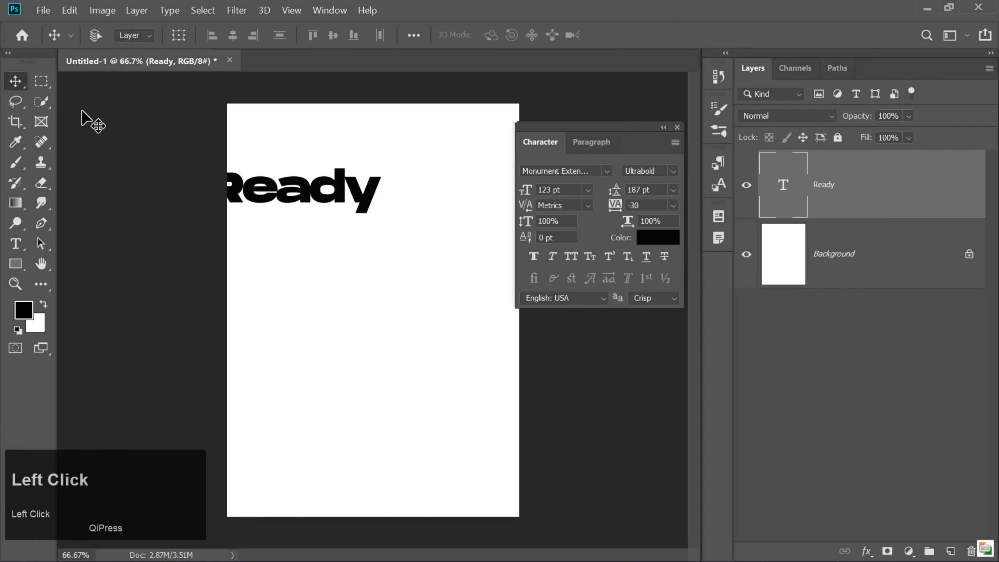
{"action": "left_click_drag", "start_coordinate": [270, 205], "coordinate": [302, 202]}
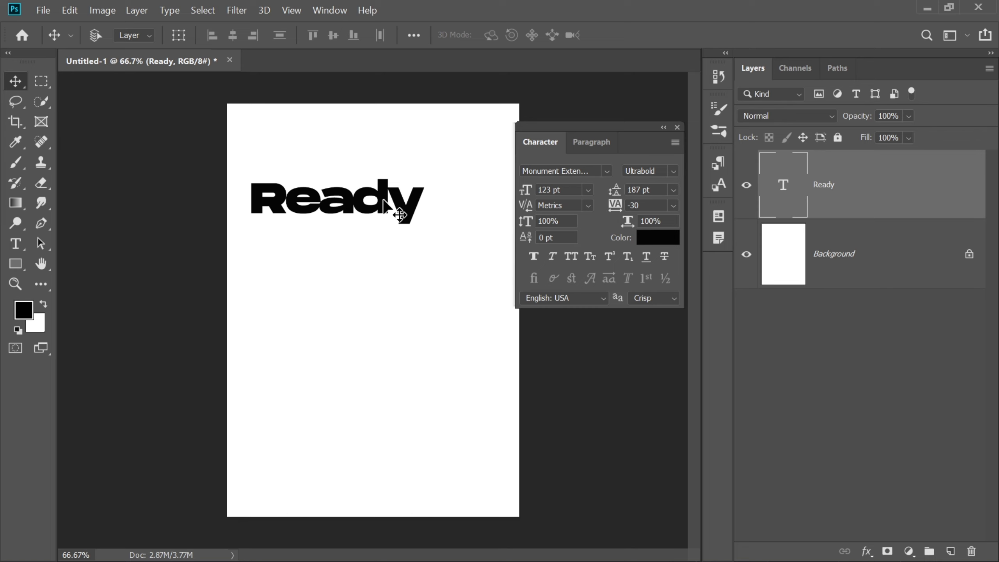
Duplicate the "Ready" text just below the original and replace the copy's wording with "Go".
{"action": "left_click_drag", "start_coordinate": [384, 204], "coordinate": [380, 237]}
{"action": "double_click", "coordinate": [380, 236]}
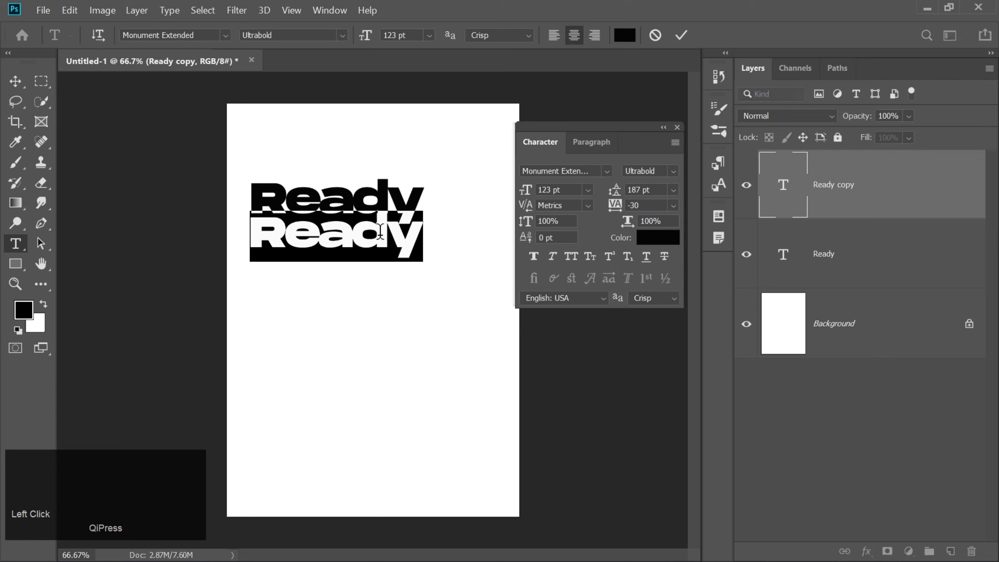
{"action": "type", "text": "GO"}
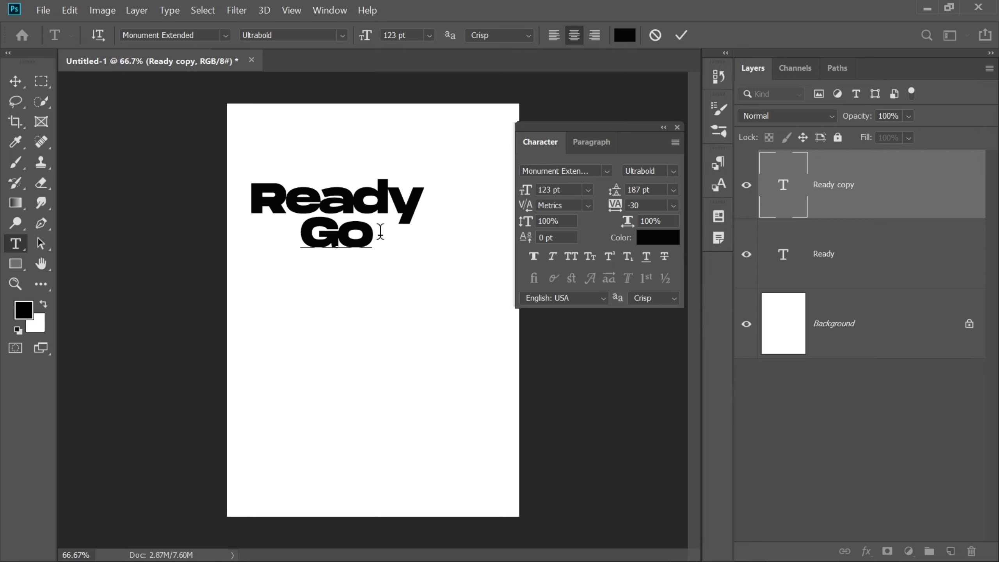
Set the font size of the "Go" text to 243 pt and commit the edit.
{"action": "key", "text": "shift+Left"}
{"action": "key", "text": "shift+Left"}
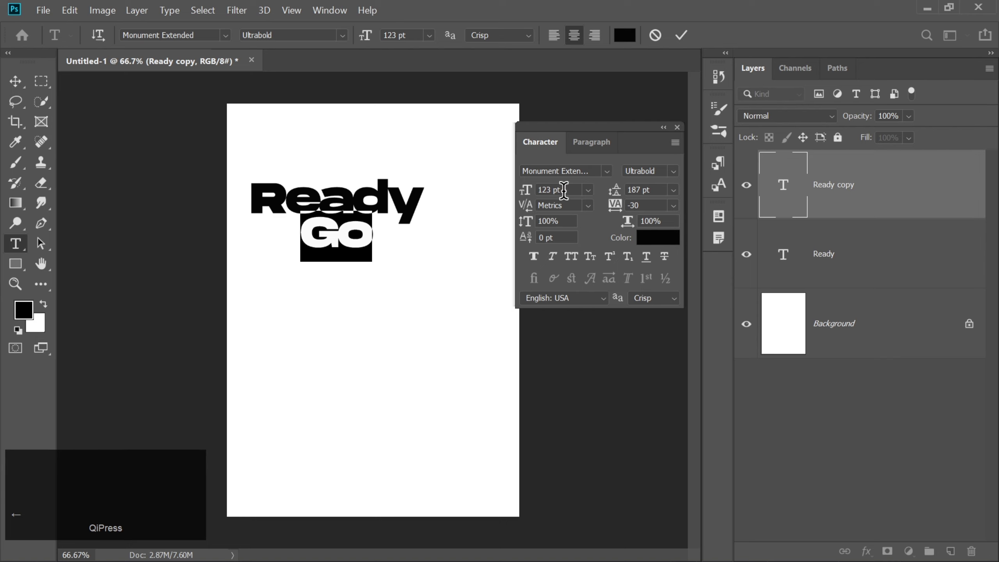
{"action": "left_click_drag", "start_coordinate": [564, 191], "coordinate": [524, 193]}
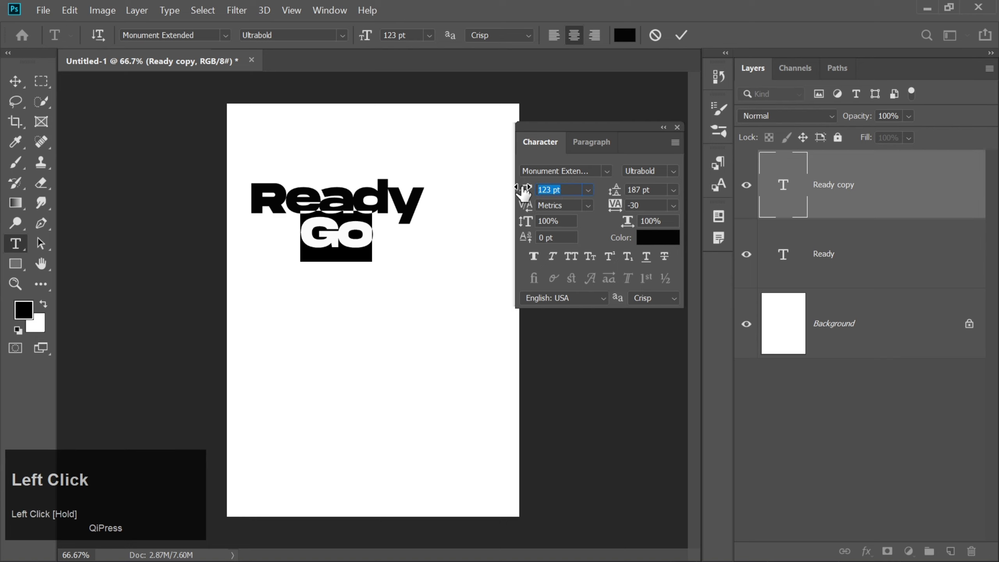
{"action": "type", "text": "243"}
{"action": "key", "text": "Return"}
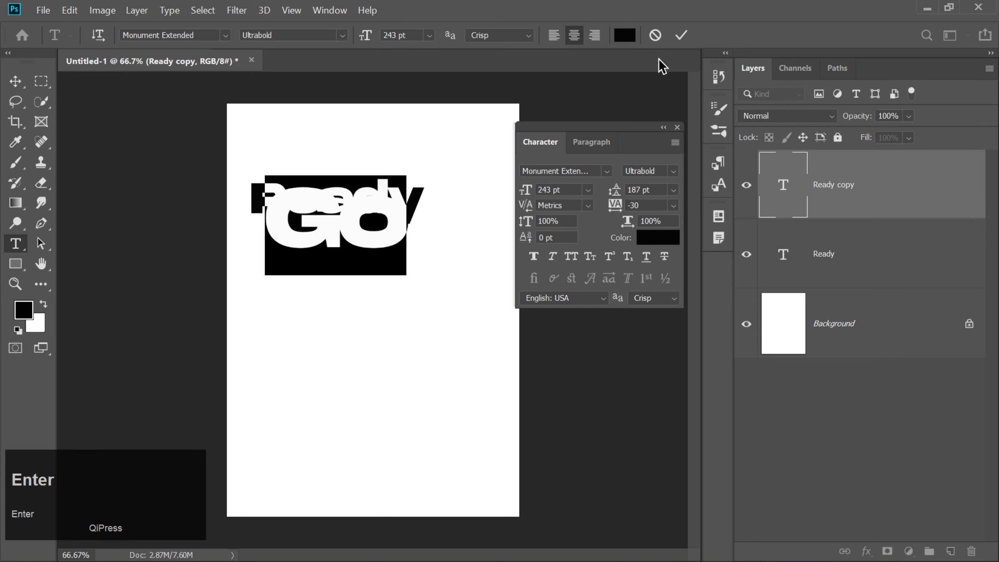
{"action": "left_click", "coordinate": [682, 36]}
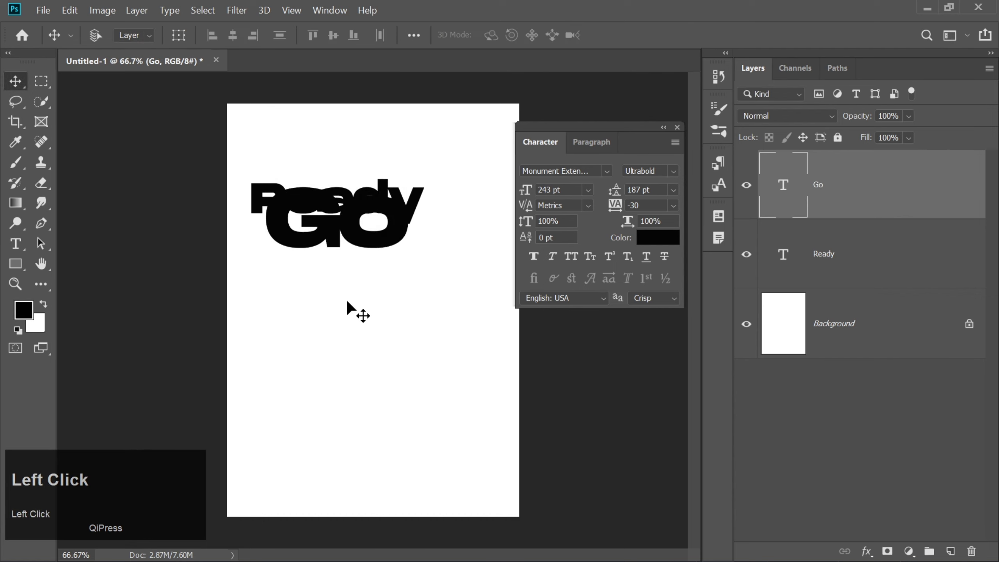
Move the "Go" text directly beneath "Ready" and nudge it so the left edges of both words align.
{"action": "left_click_drag", "start_coordinate": [378, 238], "coordinate": [361, 271]}
{"action": "key", "text": "Down"}
{"action": "key", "text": "Down"}
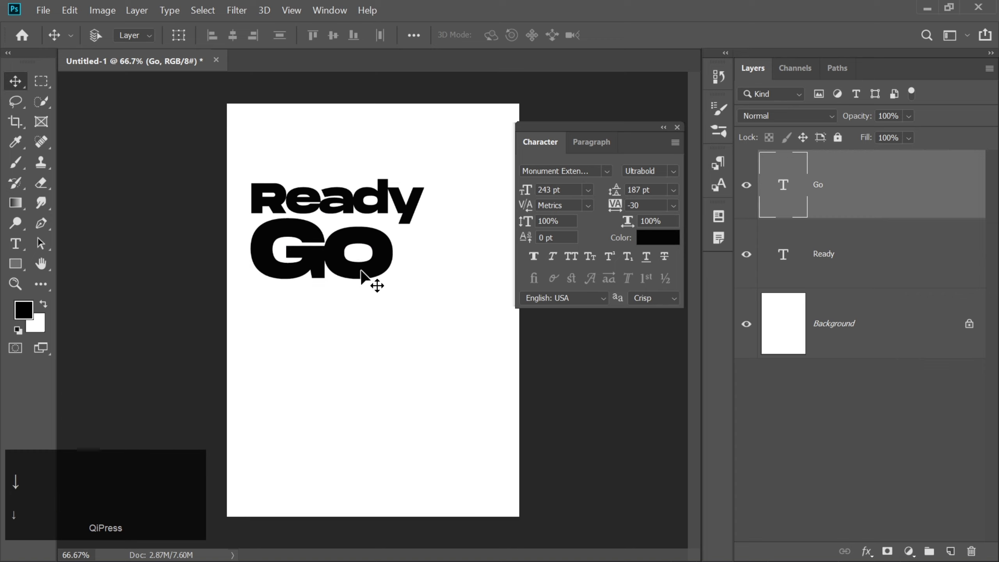
{"action": "key", "text": "Left"}
{"action": "key", "text": "Left"}
{"action": "key", "text": "Left"}
{"action": "key", "text": "Left"}
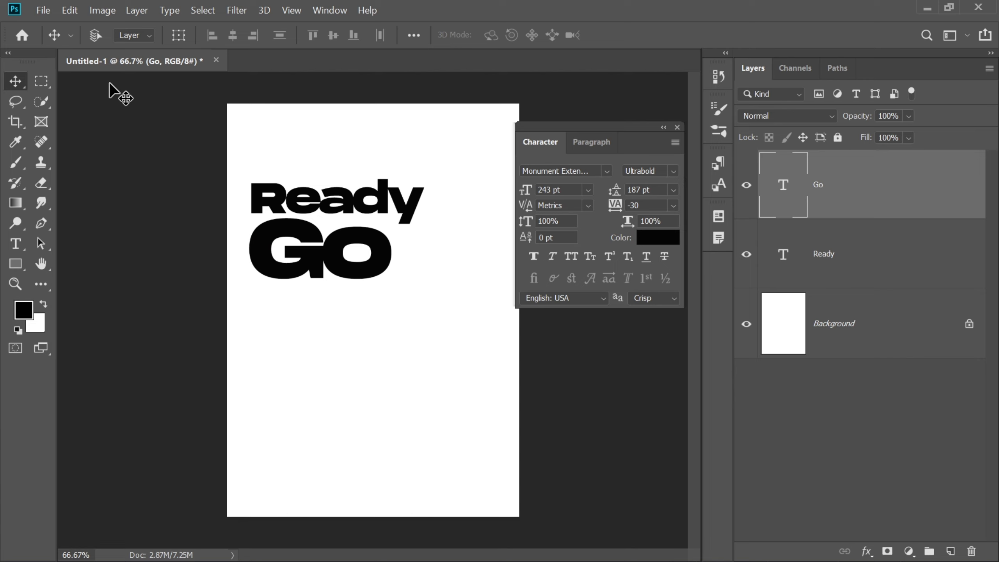
Place the Plastic-Texture image as an embedded layer covering both words and set its blend mode to Screen.
{"action": "left_click", "coordinate": [46, 12]}
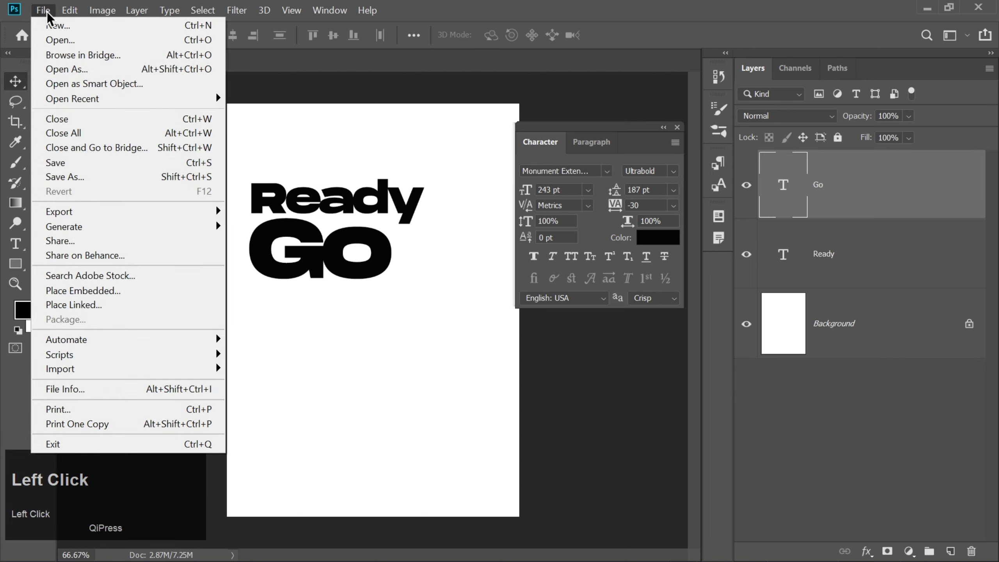
{"action": "left_click", "coordinate": [71, 290]}
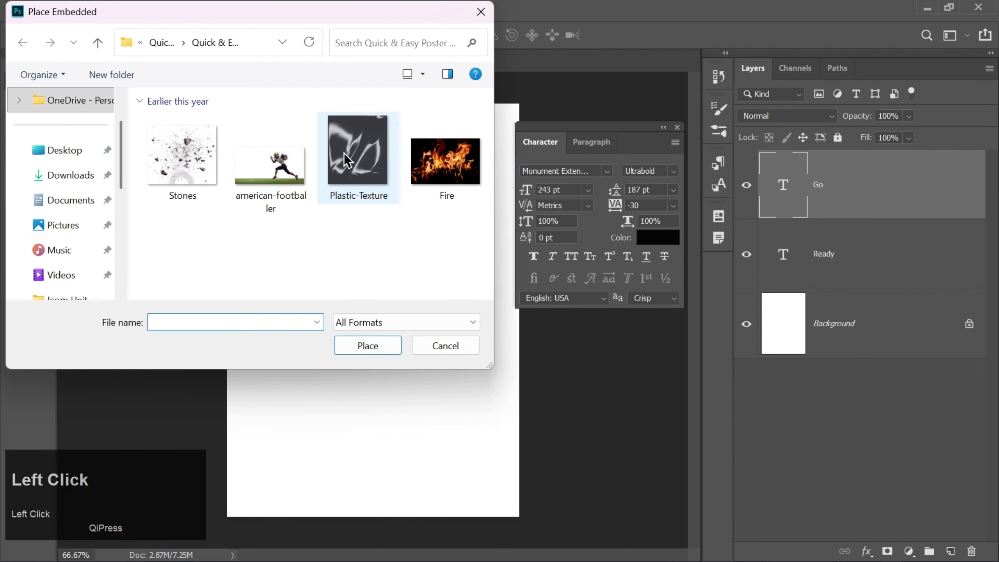
{"action": "double_click", "coordinate": [344, 155]}
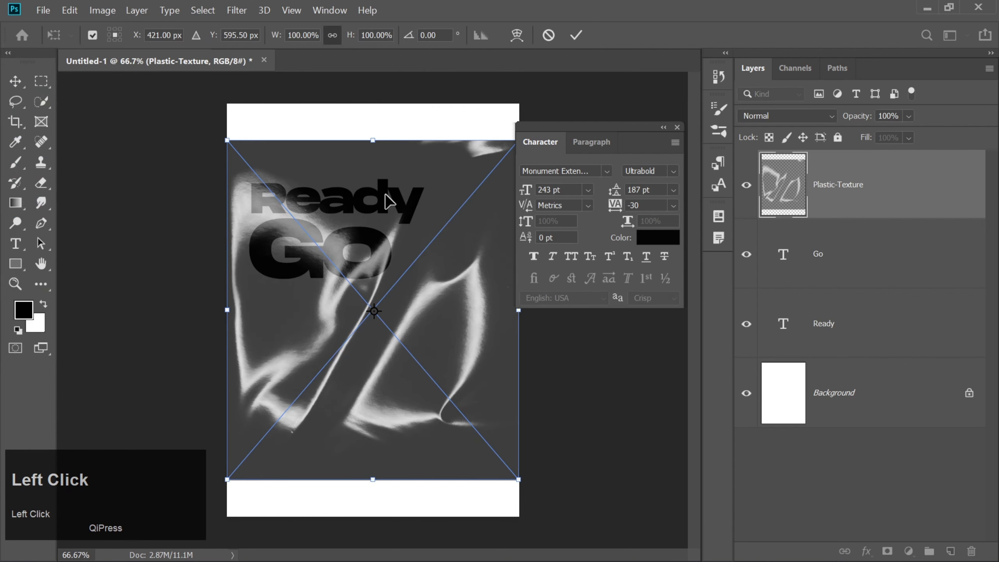
{"action": "left_click_drag", "start_coordinate": [406, 203], "coordinate": [399, 173]}
{"action": "left_click", "coordinate": [577, 35]}
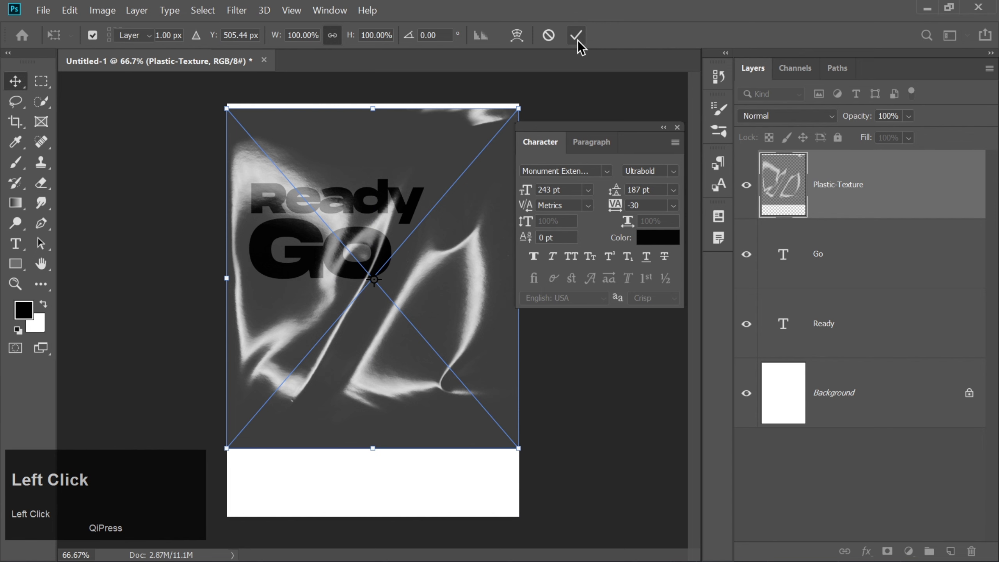
{"action": "left_click", "coordinate": [758, 116]}
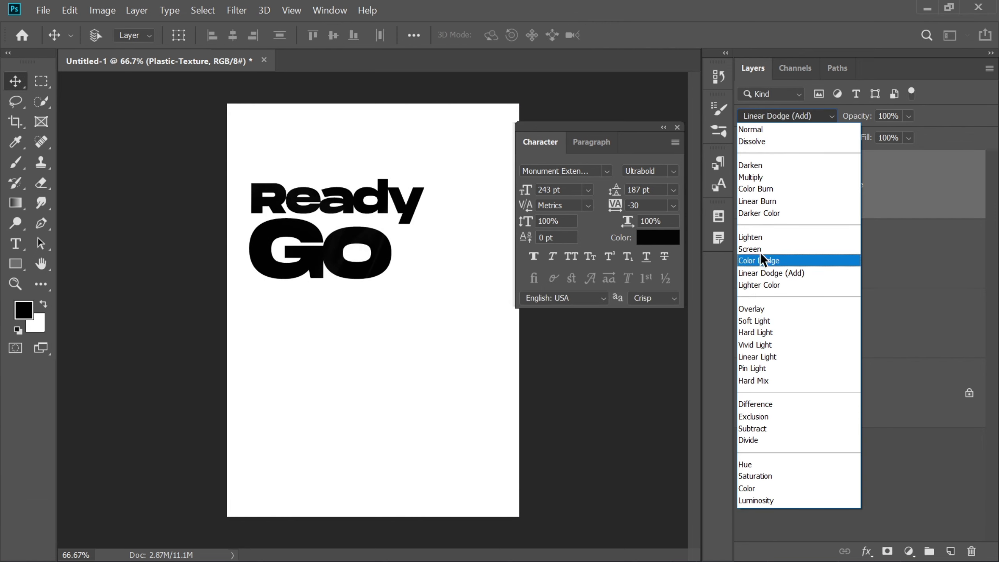
{"action": "left_click", "coordinate": [758, 246]}
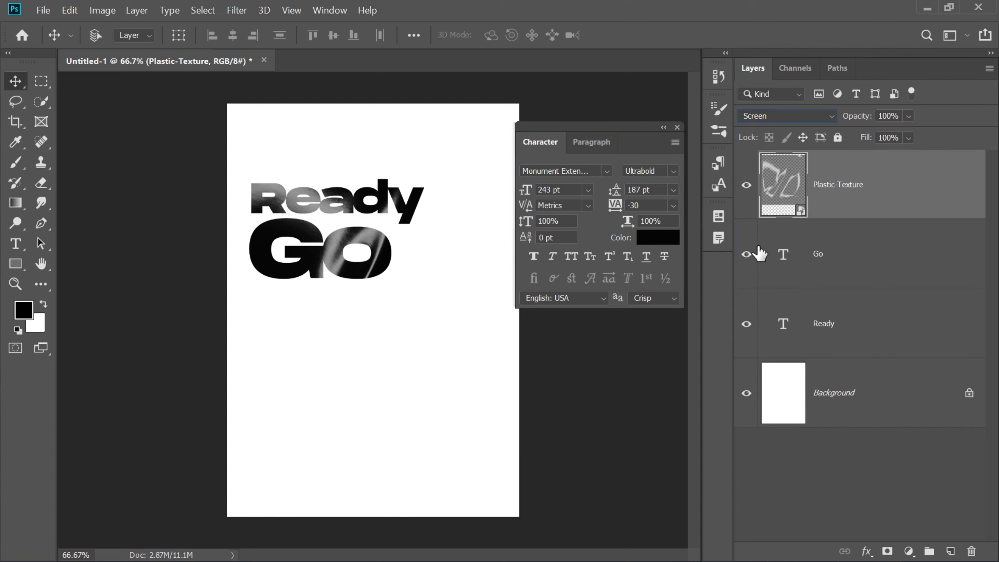
Mask the Plastic-Texture layer to the combined letter shapes of "Ready" and "Go".
{"action": "left_click", "coordinate": [784, 334], "text": "ctrl"}
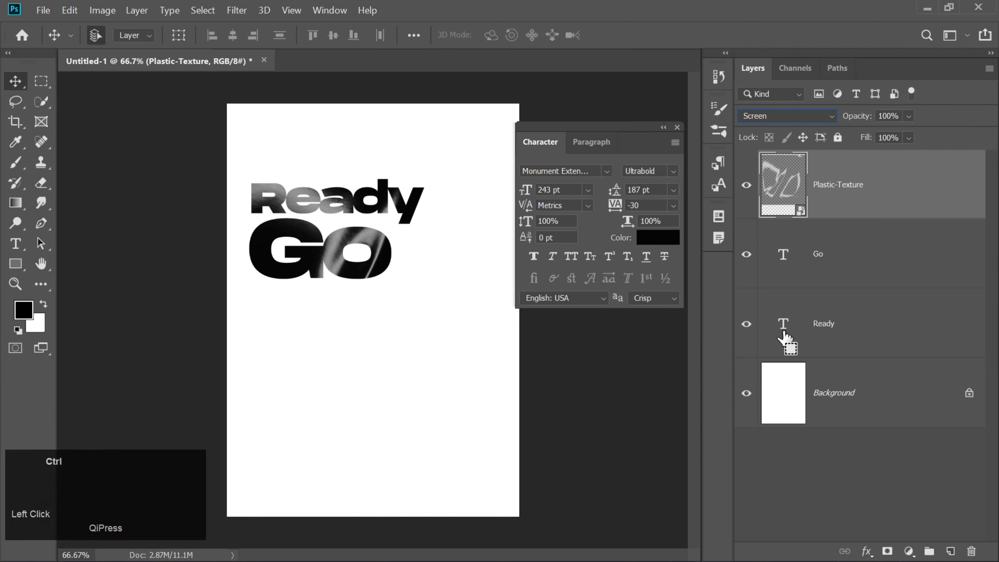
{"action": "left_click", "coordinate": [787, 264], "text": "ctrl+shift"}
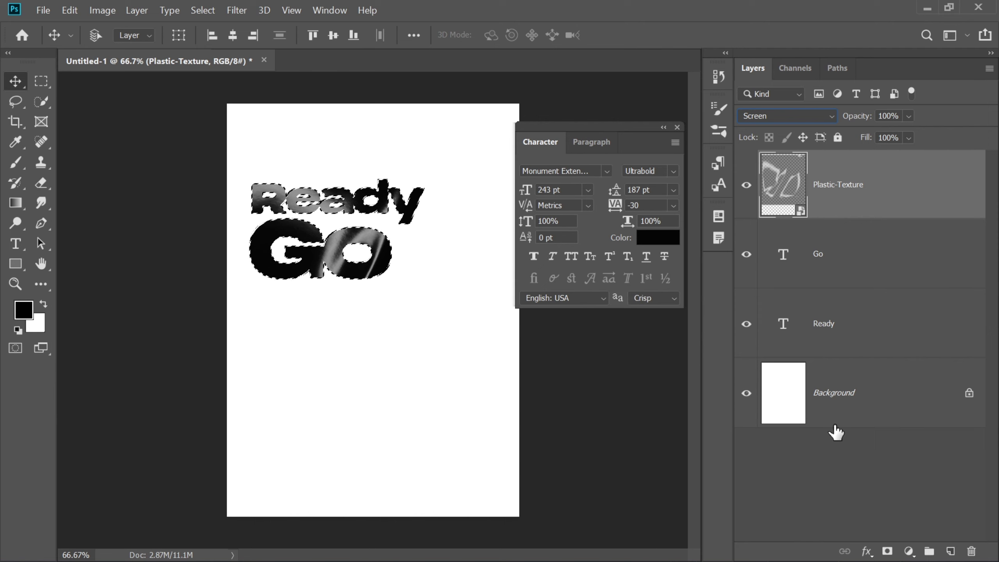
{"action": "left_click", "coordinate": [888, 552]}
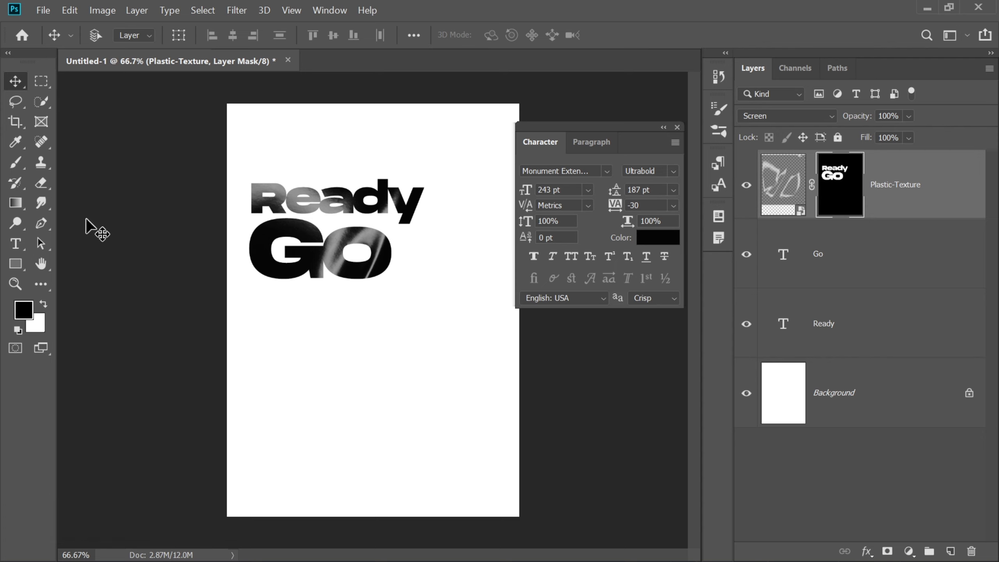
Add a new text layer reading "14.11.2025" beneath the "Go" text.
{"action": "left_click", "coordinate": [16, 244]}
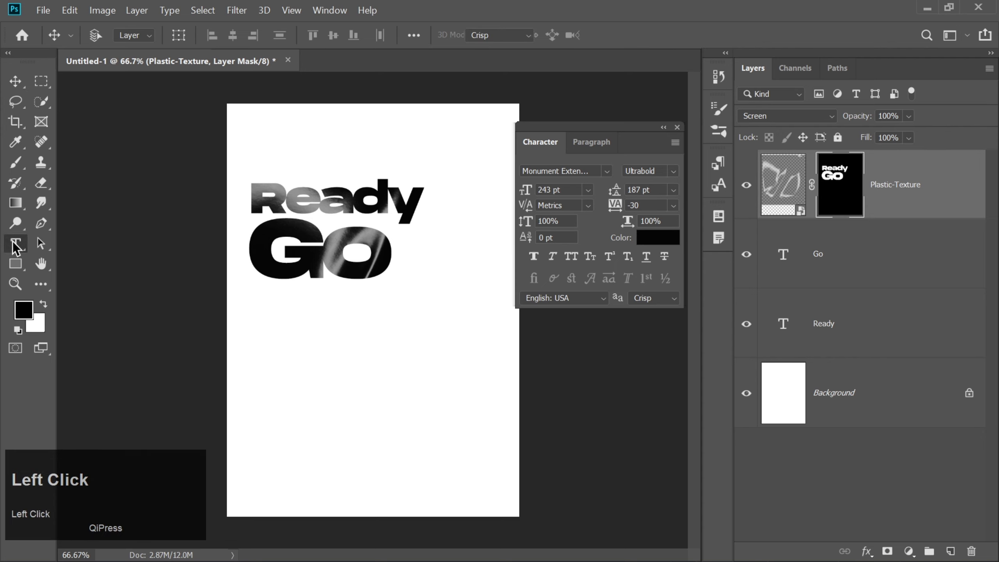
{"action": "left_click", "coordinate": [280, 311]}
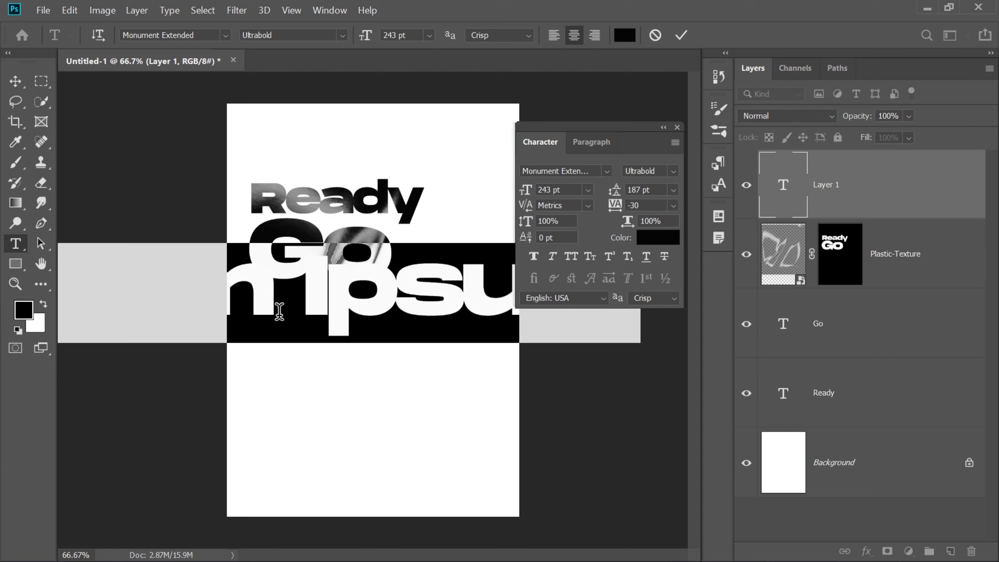
{"action": "type", "text": "13"}
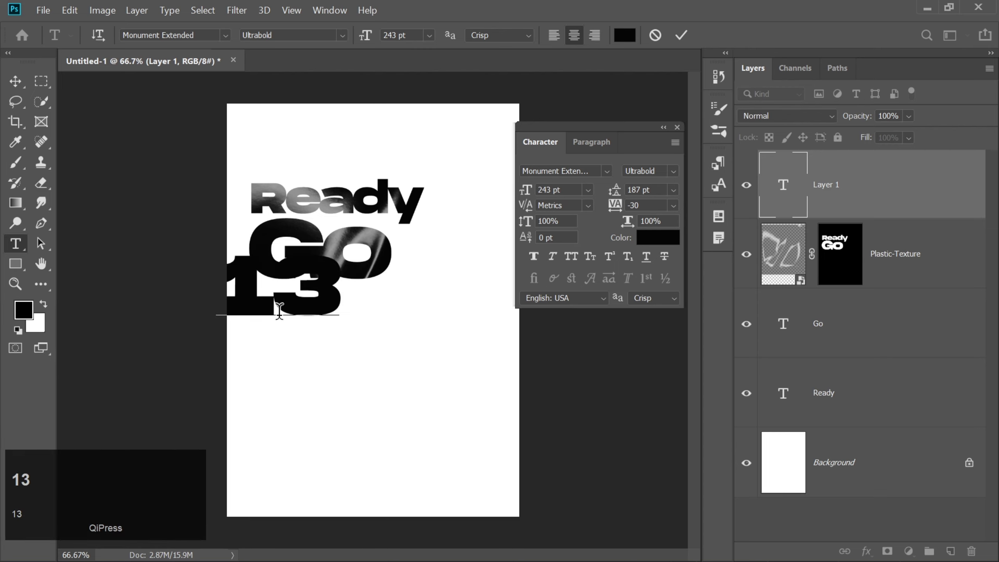
{"action": "type", "text": "."}
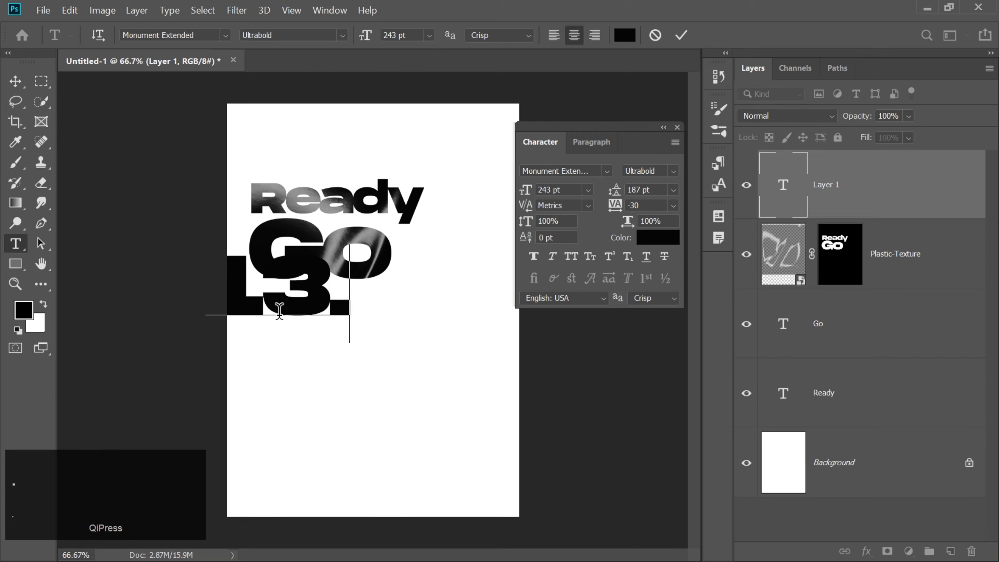
{"action": "key", "text": "BackSpace"}
{"action": "key", "text": "BackSpace"}
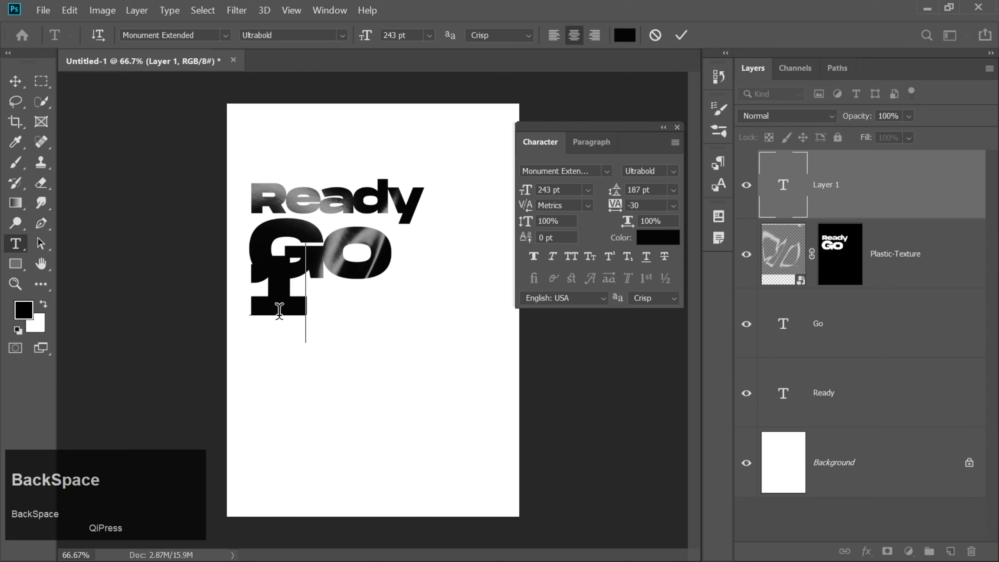
{"action": "type", "text": "4.22"}
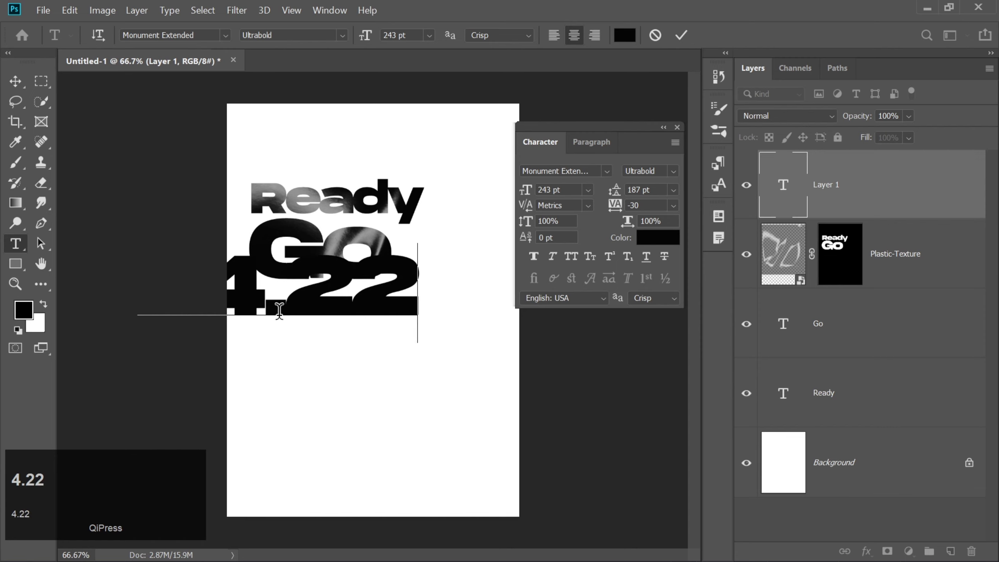
{"action": "key", "text": "BackSpace"}
{"action": "key", "text": "BackSpace"}
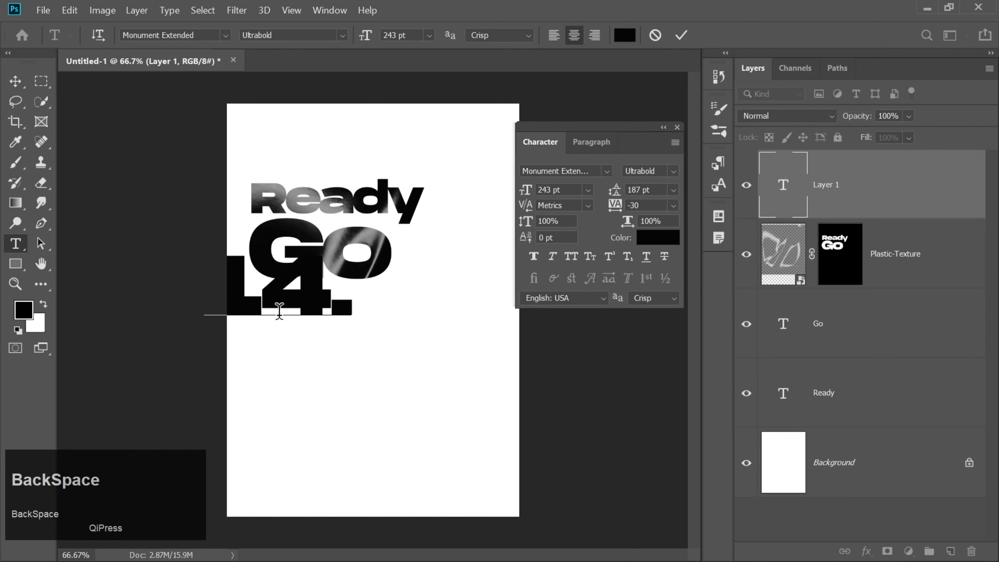
{"action": "type", "text": "2"}
{"action": "key", "text": "BackSpace"}
{"action": "type", "text": "11."}
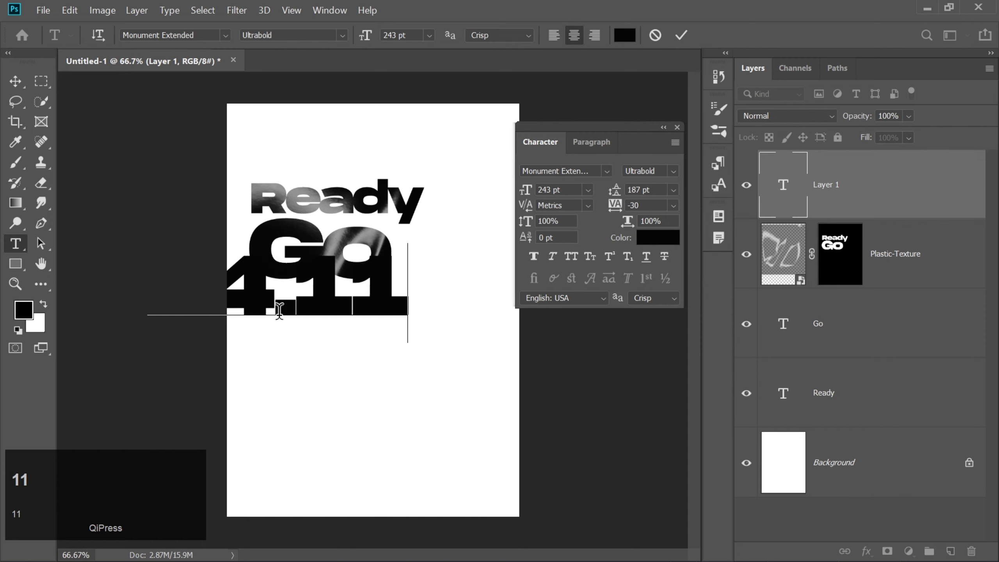
{"action": "type", "text": "2025"}
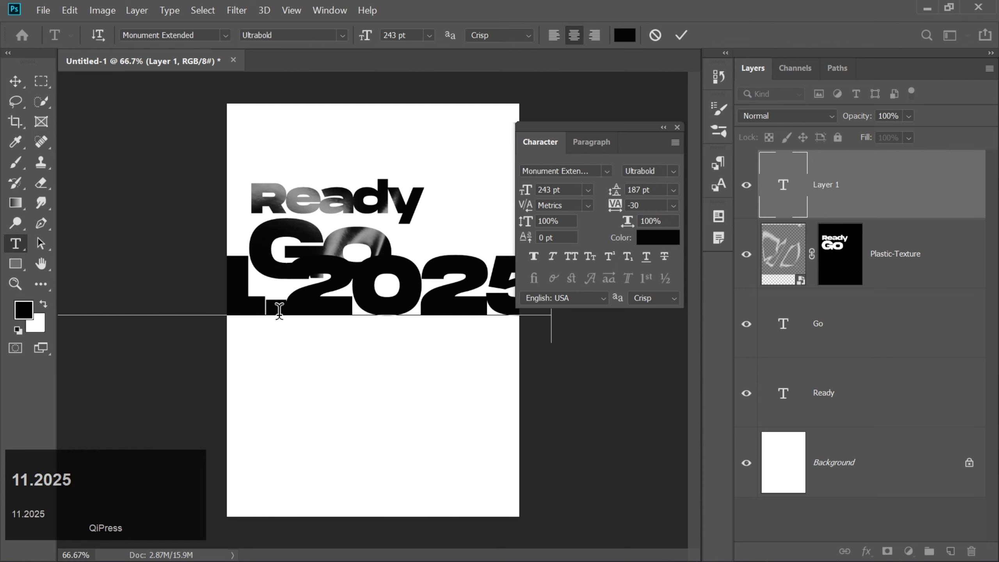
Set the font size of the whole date text to 30 pt.
{"action": "key", "text": "ctrl"}
{"action": "key", "text": "ctrl+a"}
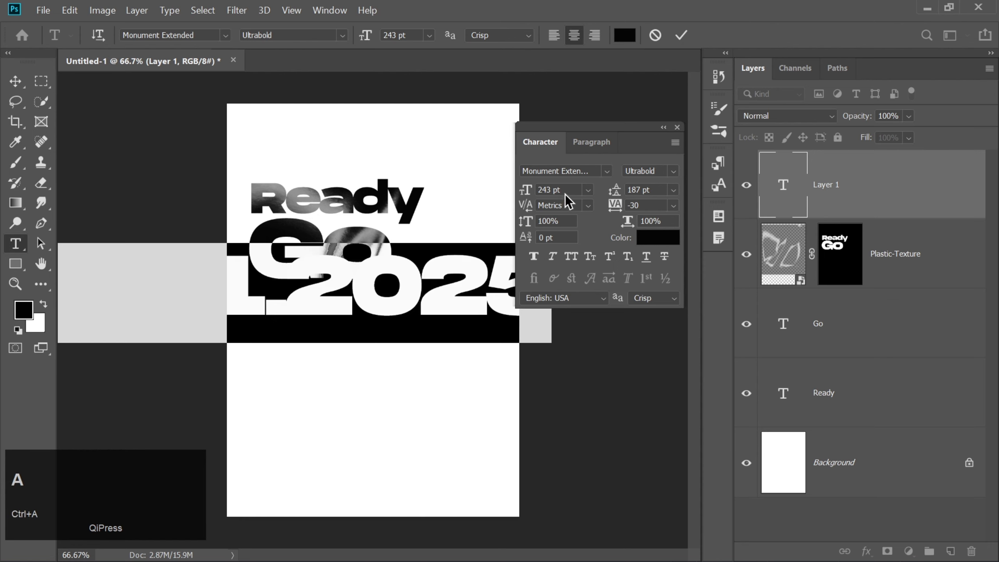
{"action": "left_click_drag", "start_coordinate": [566, 190], "coordinate": [533, 191]}
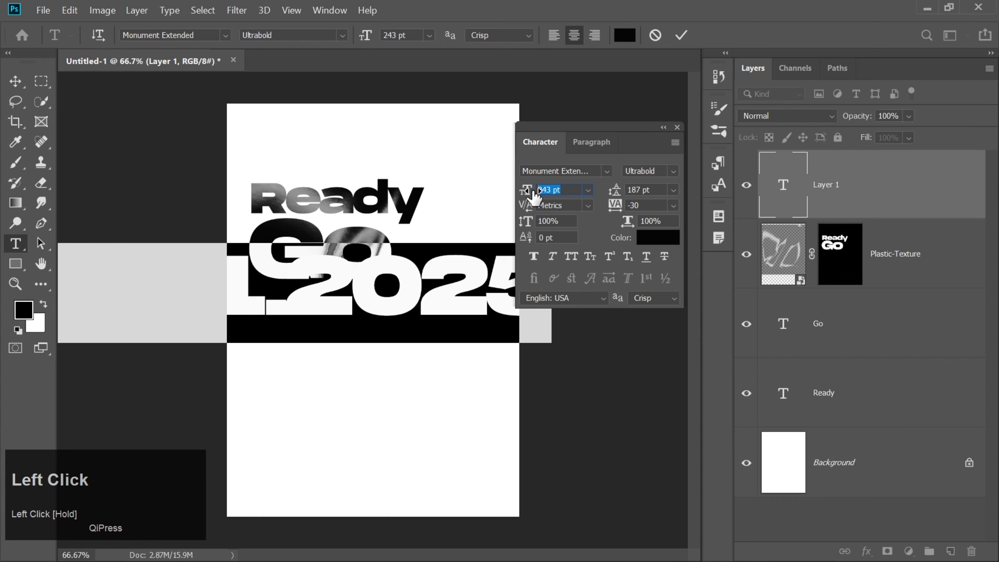
{"action": "type", "text": "30"}
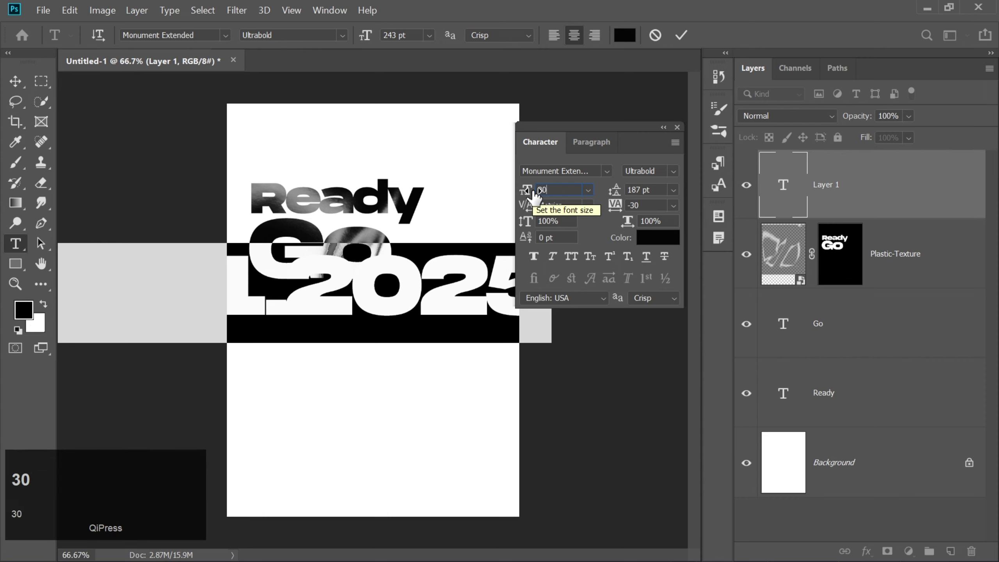
{"action": "key", "text": "Return"}
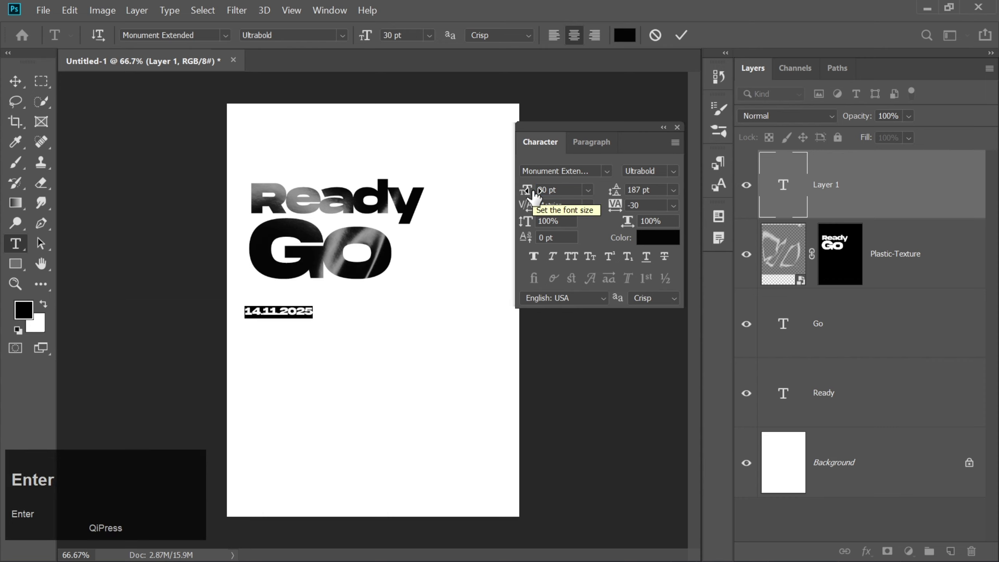
Change the date text's font to Montserrat Black.
{"action": "left_click", "coordinate": [576, 172]}
{"action": "type", "text": "mon"}
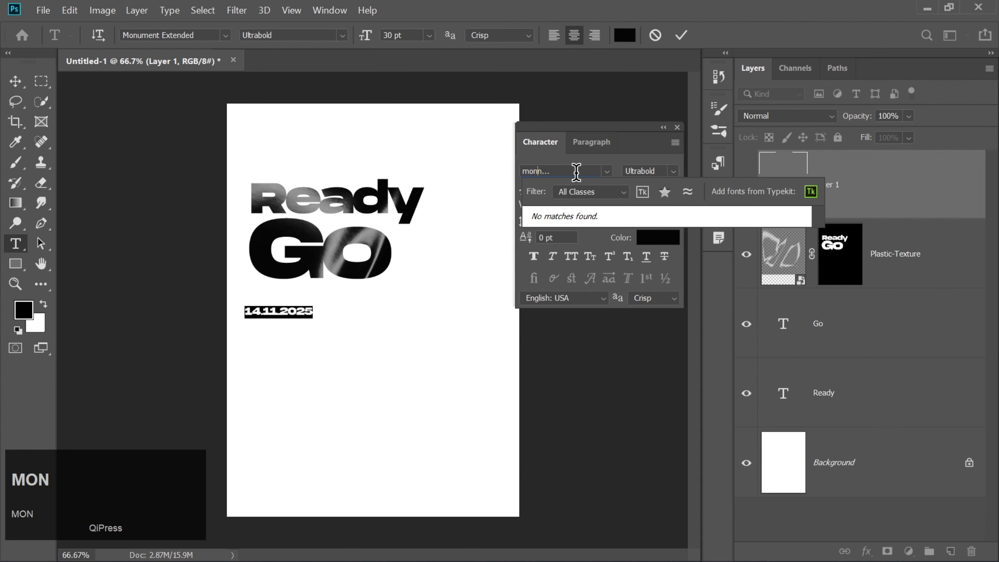
{"action": "type", "text": "ts"}
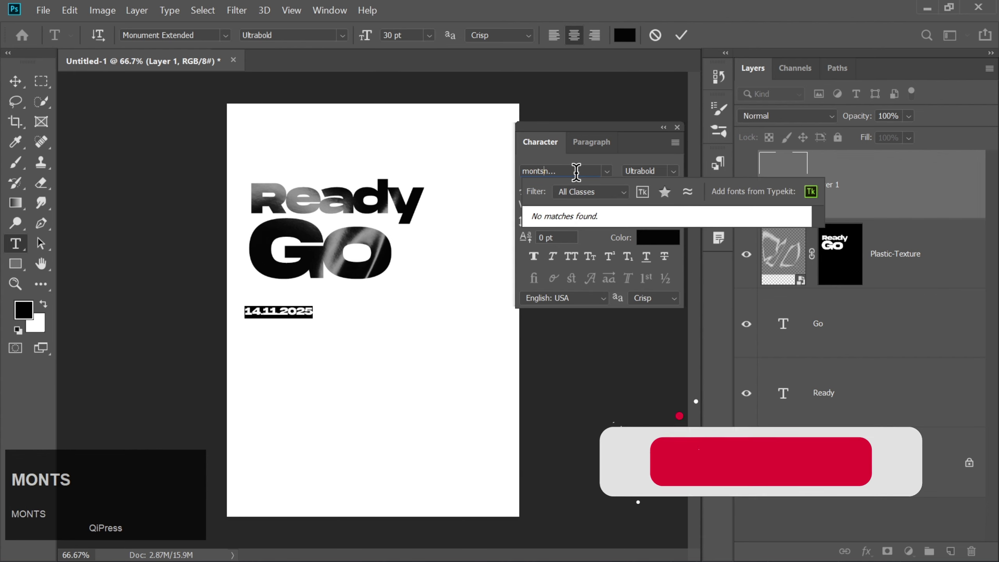
{"action": "key", "text": "ctrl+a"}
{"action": "type", "text": "mon"}
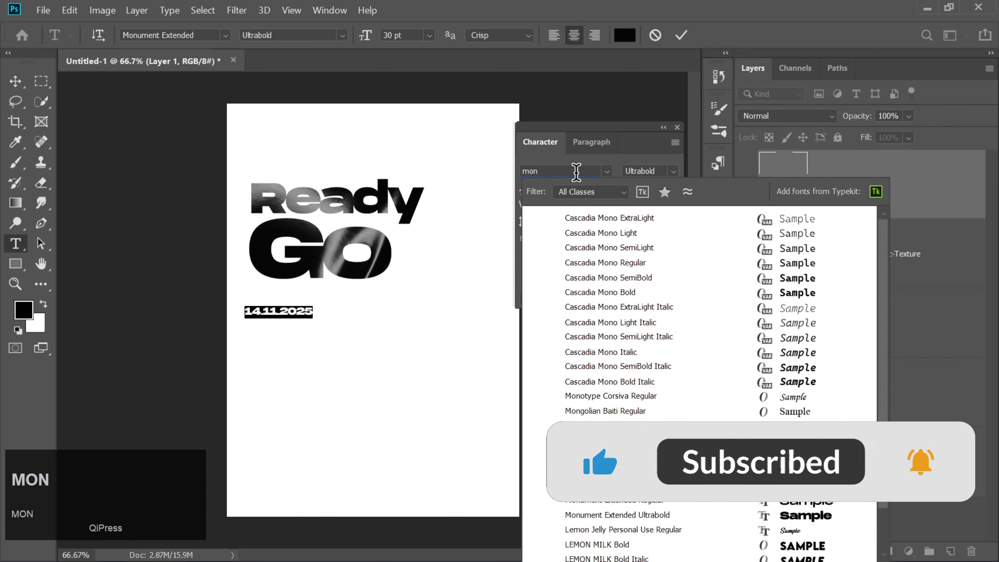
{"action": "type", "text": "tserrat"}
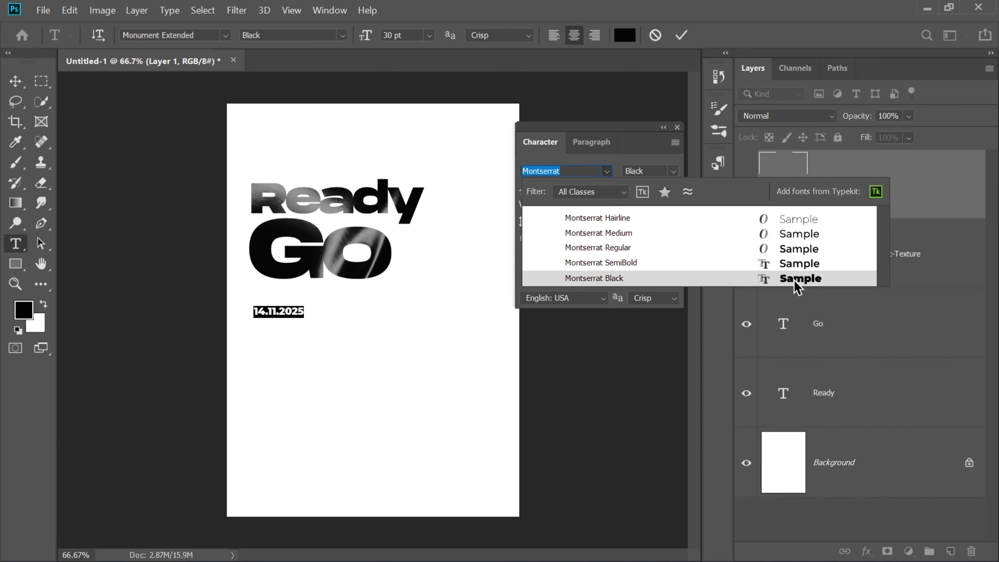
{"action": "left_click", "coordinate": [807, 279]}
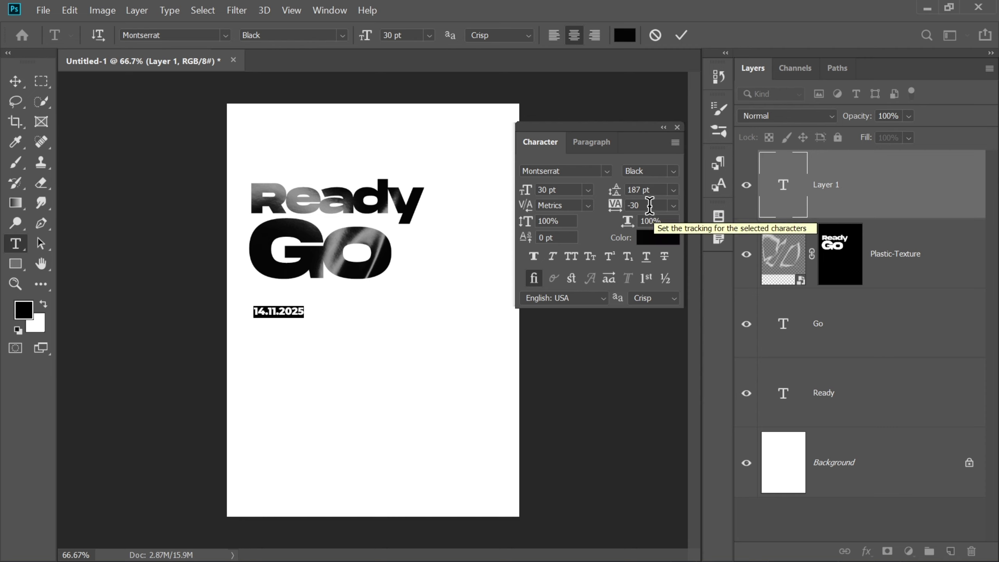
Set the date text's tracking to 0 and commit the edit.
{"action": "left_click_drag", "start_coordinate": [649, 205], "coordinate": [601, 204]}
{"action": "type", "text": "0"}
{"action": "key", "text": "Return"}
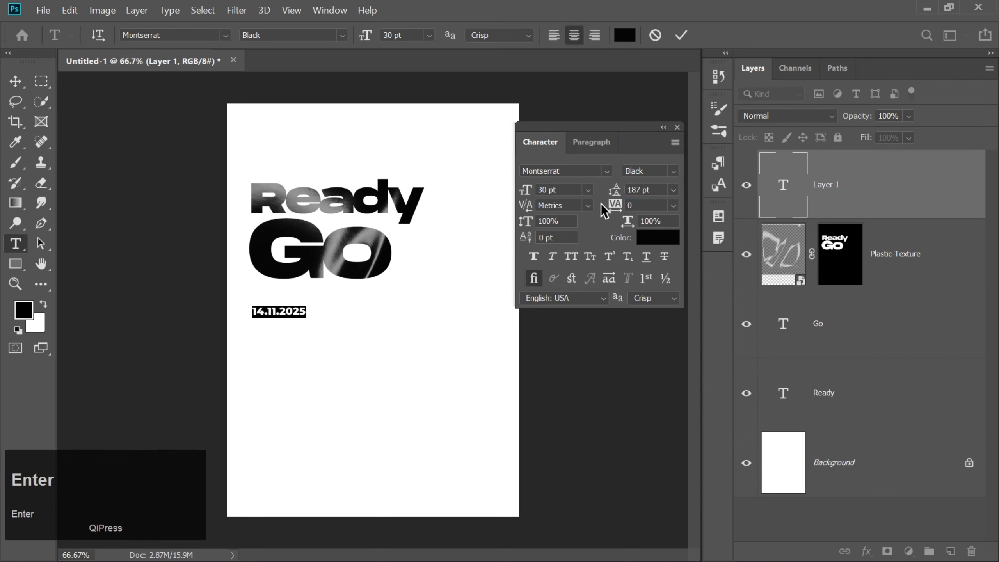
{"action": "left_click", "coordinate": [682, 35]}
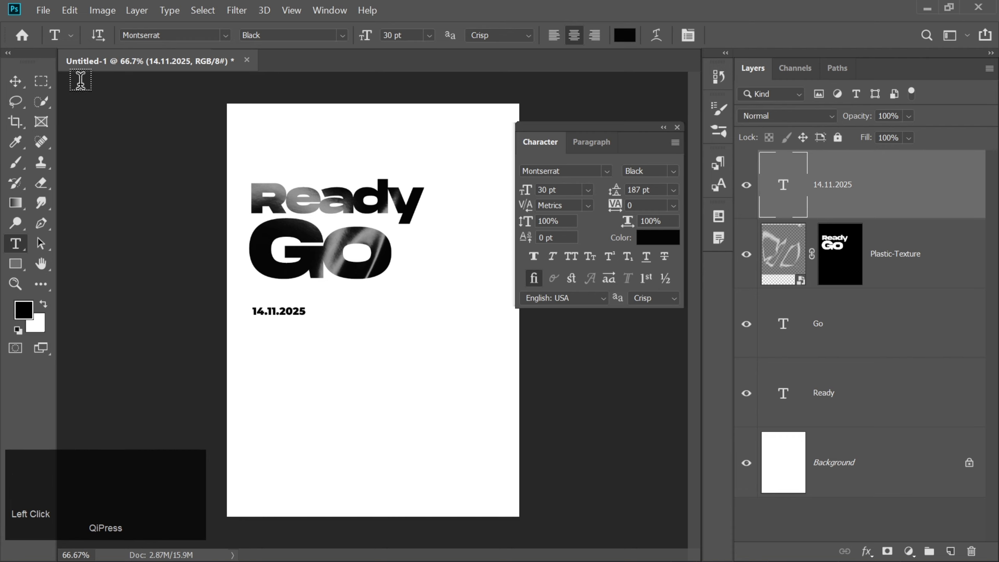
Nudge the date text slightly upward, closer to the "Go" text.
{"action": "left_click", "coordinate": [15, 81]}
{"action": "key", "text": "Up"}
{"action": "key", "text": "Up"}
{"action": "key", "text": "Up"}
{"action": "key", "text": "Up"}
{"action": "key", "text": "Up"}
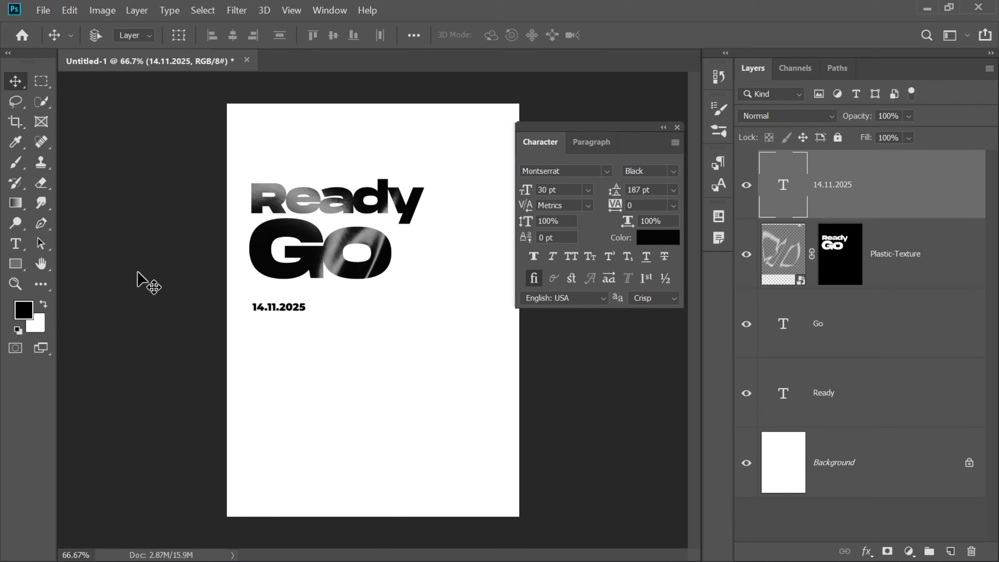
Add a two-line text layer below the date reading "Hunting" and "Stadium".
{"action": "left_click", "coordinate": [15, 244]}
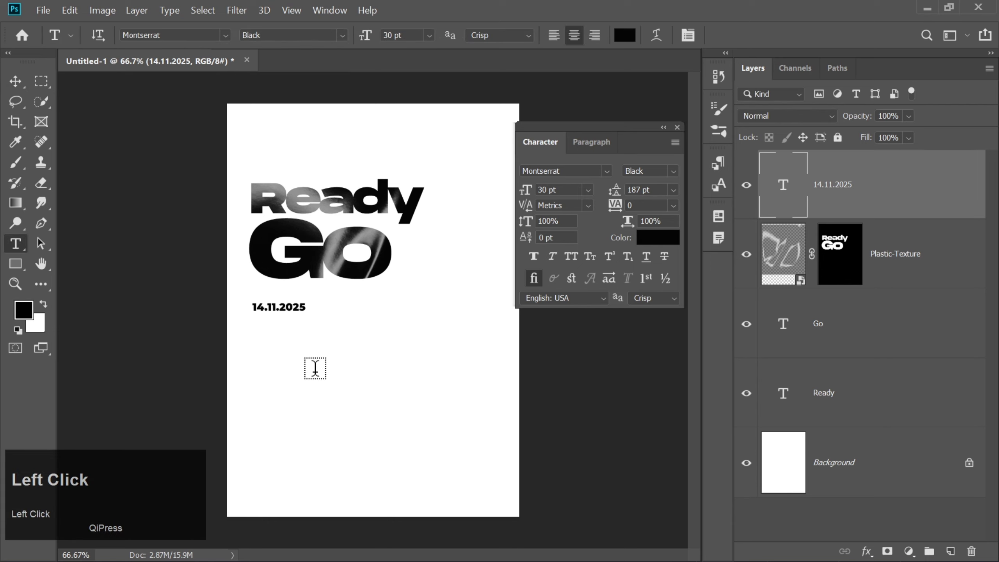
{"action": "left_click", "coordinate": [294, 369]}
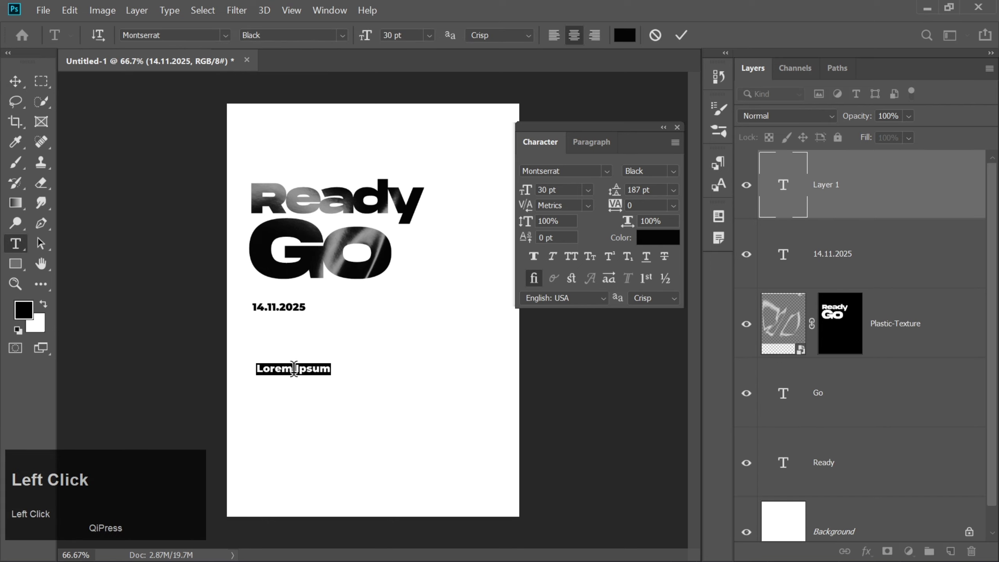
{"action": "type", "text": "Hunt"}
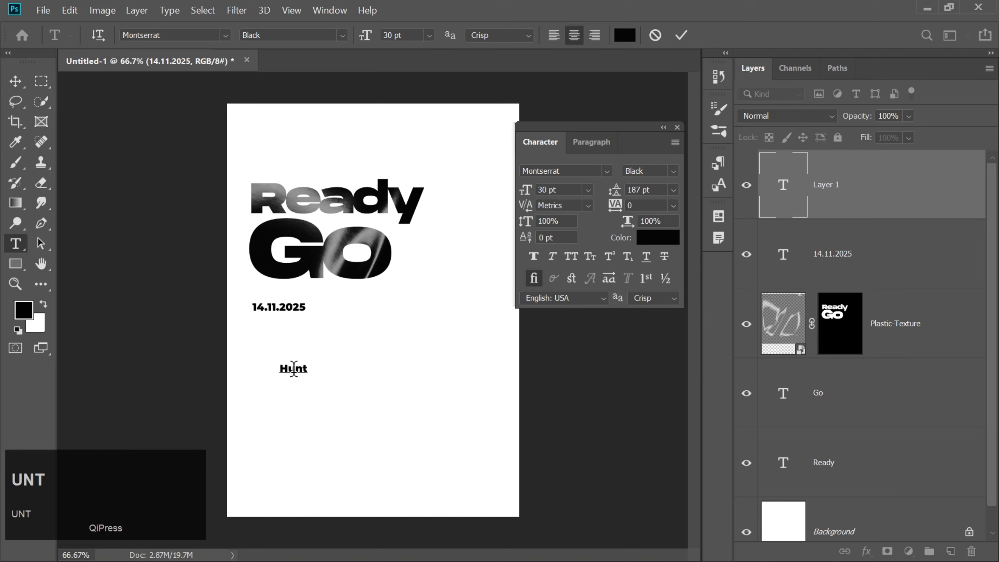
{"action": "type", "text": "ing"}
{"action": "key", "text": "Return"}
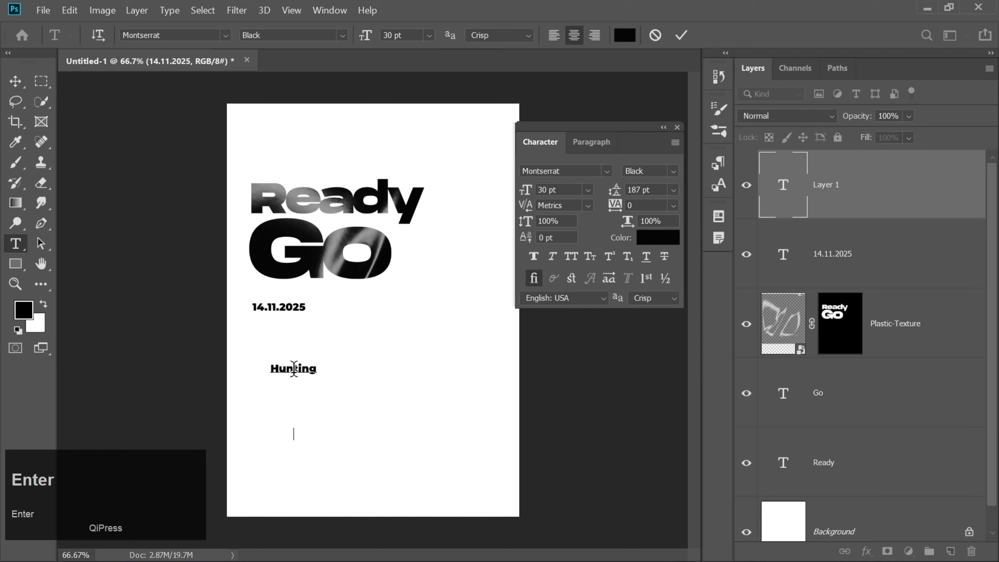
{"action": "key", "text": "BackSpace"}
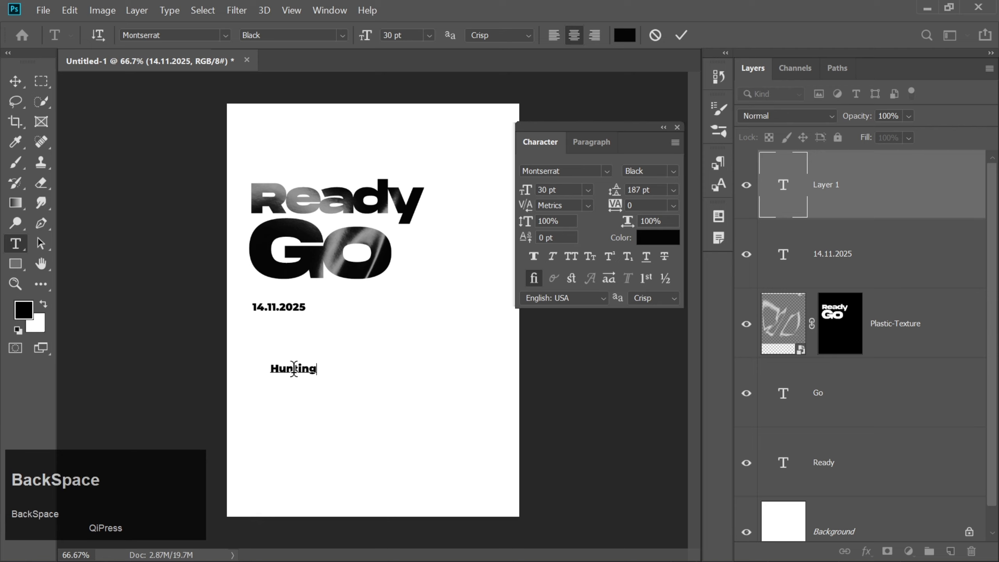
{"action": "key", "text": "Return"}
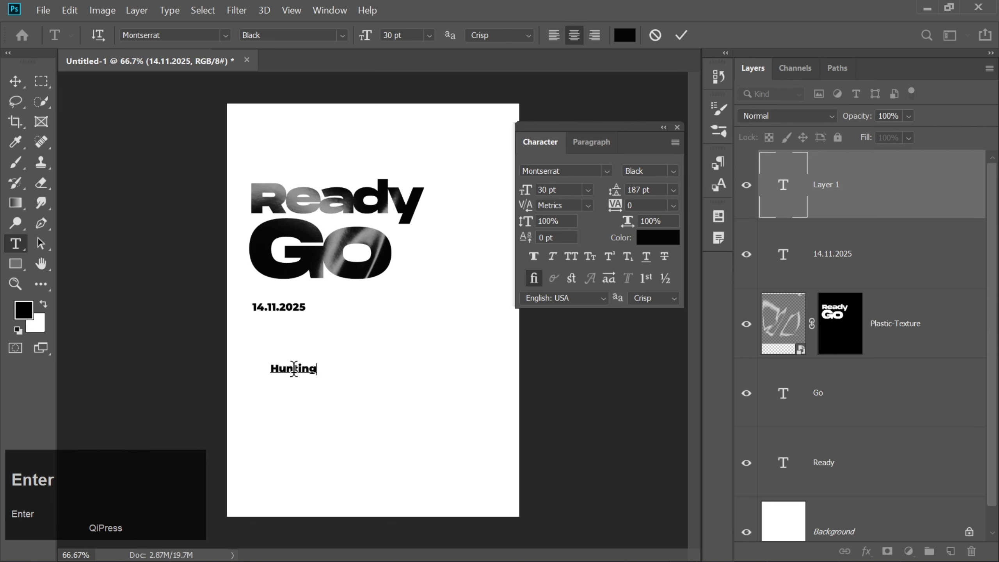
{"action": "type", "text": "Stadium"}
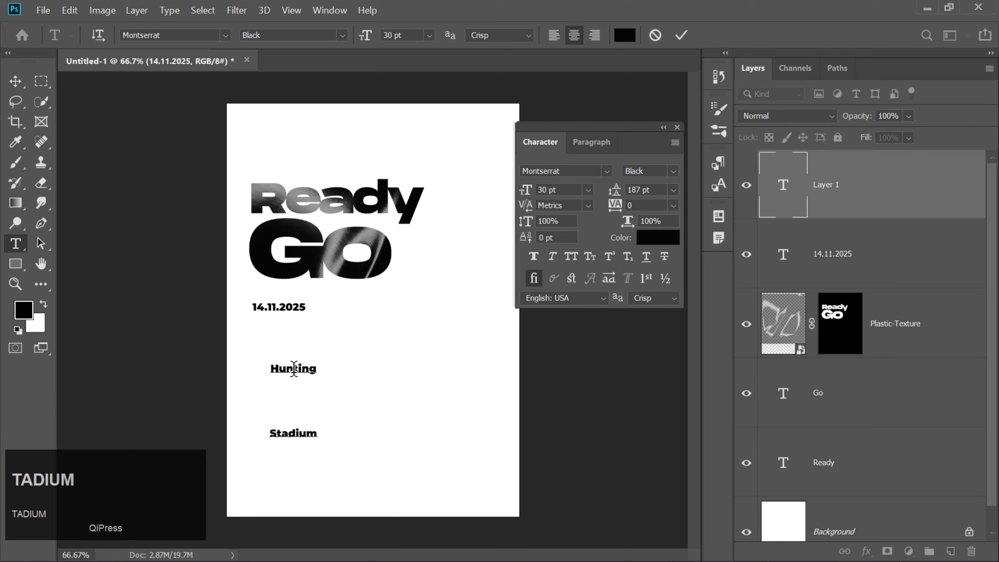
Set the "Hunting Stadium" text to a font size of 27 pt with 30 pt leading.
{"action": "key", "text": "ctrl+a"}
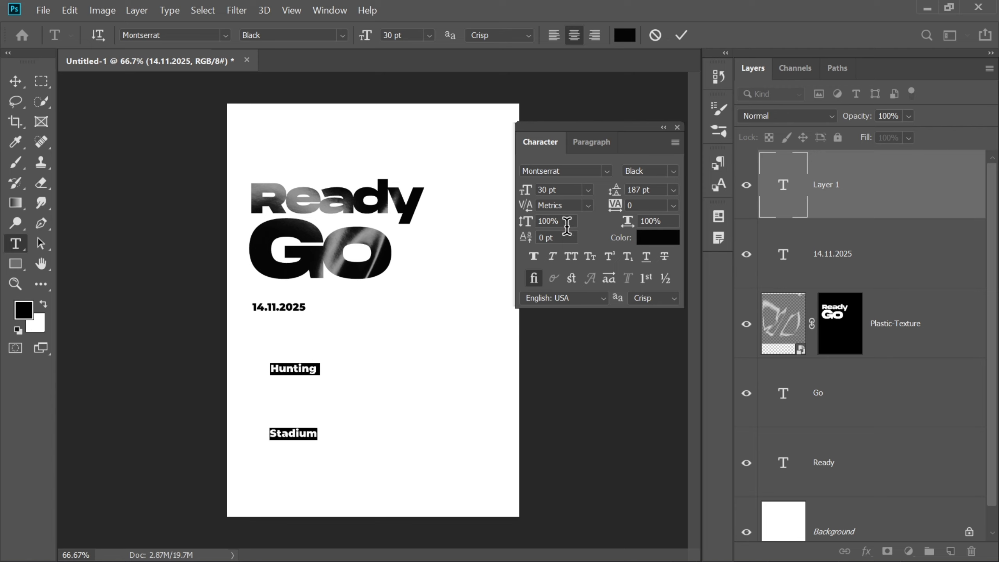
{"action": "left_click", "coordinate": [526, 191]}
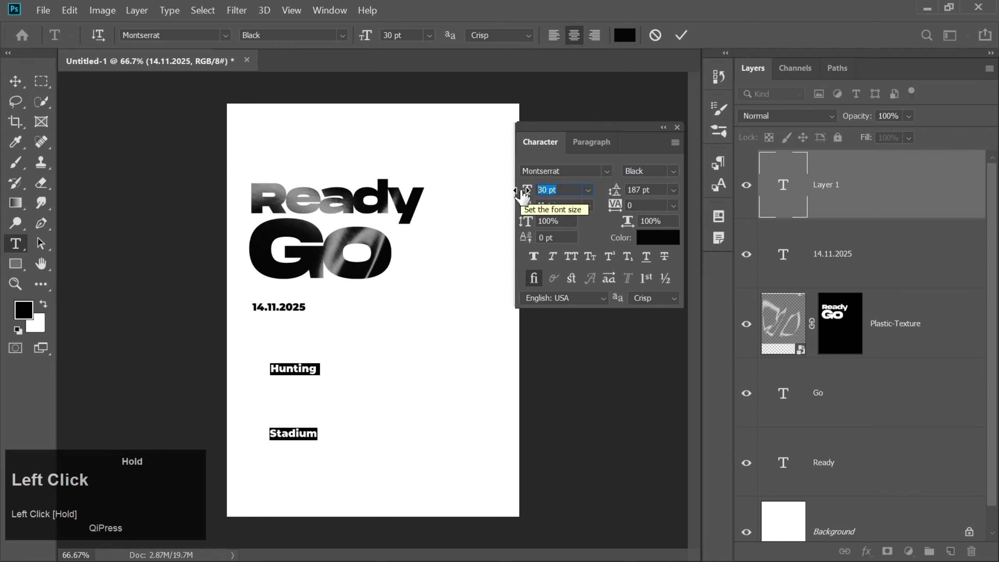
{"action": "type", "text": "27"}
{"action": "key", "text": "Return"}
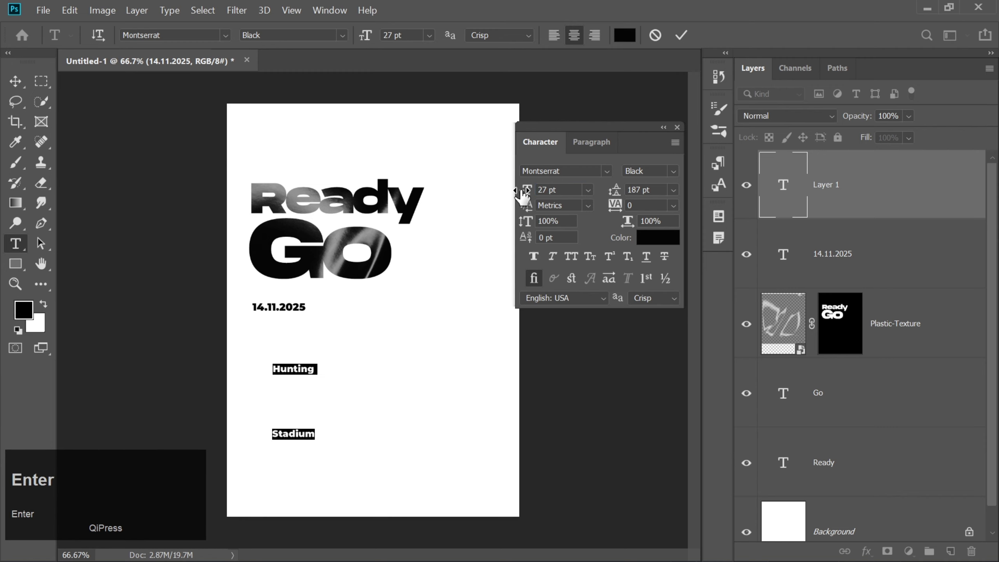
{"action": "left_click", "coordinate": [655, 192]}
{"action": "left_click", "coordinate": [610, 190]}
{"action": "type", "text": "30"}
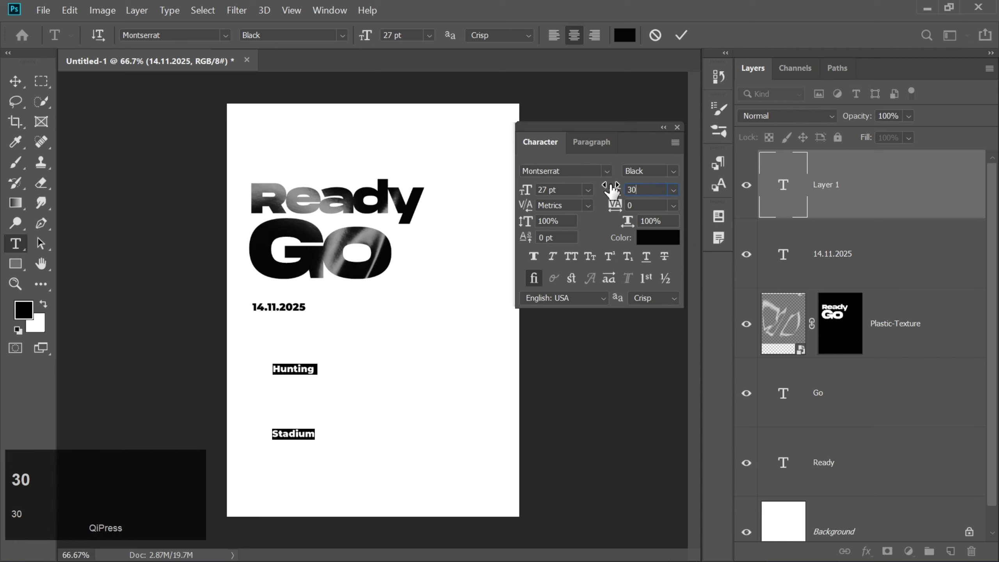
{"action": "key", "text": "Return"}
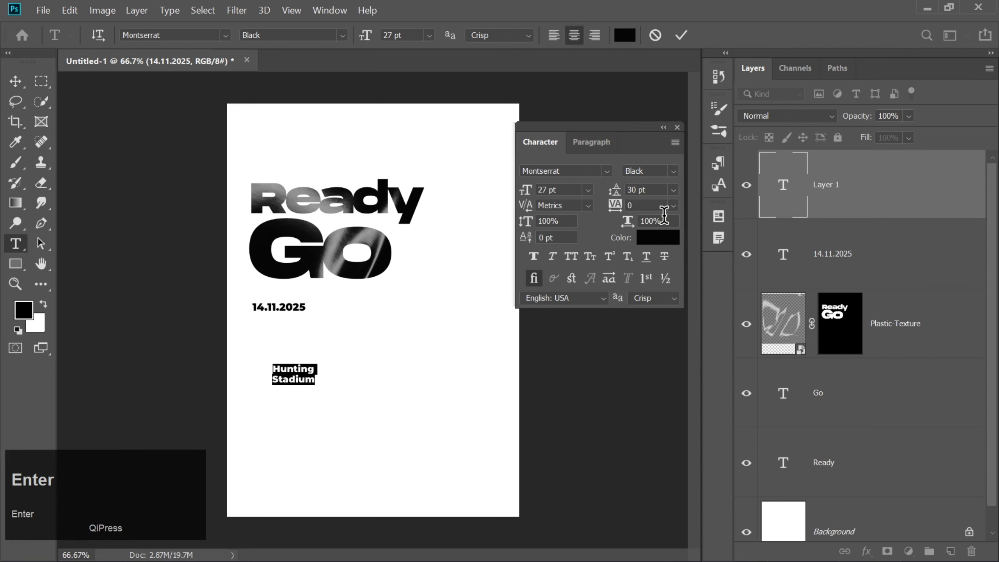
Change the color of the "Hunting Stadium" text to a dark gray.
{"action": "left_click", "coordinate": [673, 237]}
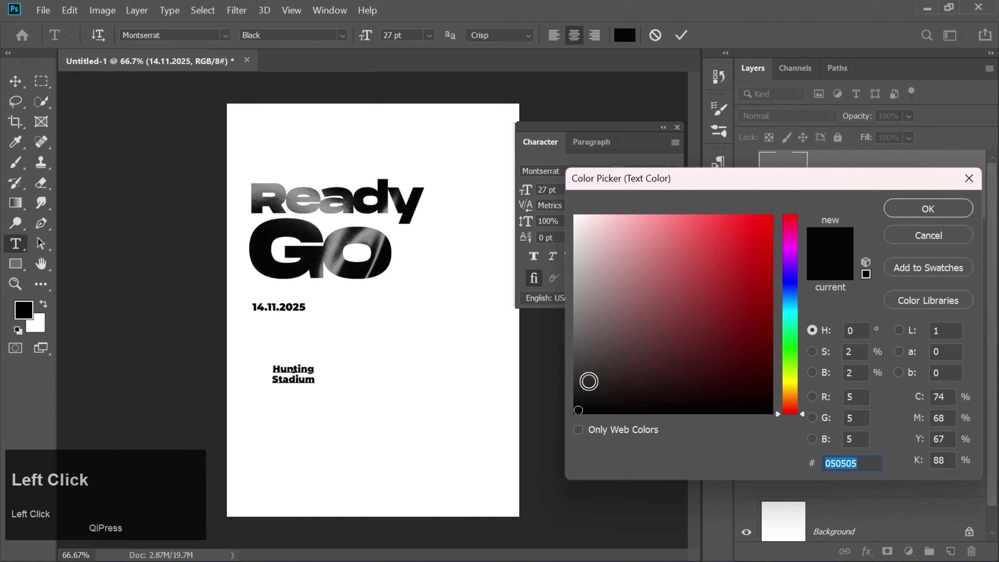
{"action": "left_click", "coordinate": [588, 382]}
{"action": "key", "text": "Return"}
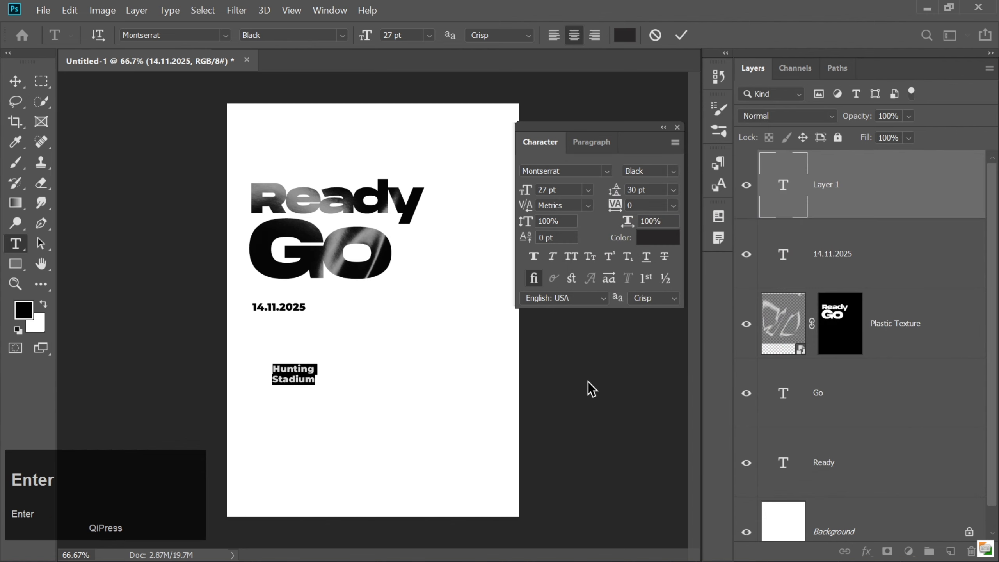
Add a third line reading "Mineepolis" below "Stadium" in the venue text.
{"action": "left_click", "coordinate": [318, 379]}
{"action": "key", "text": "Return"}
{"action": "type", "text": "M"}
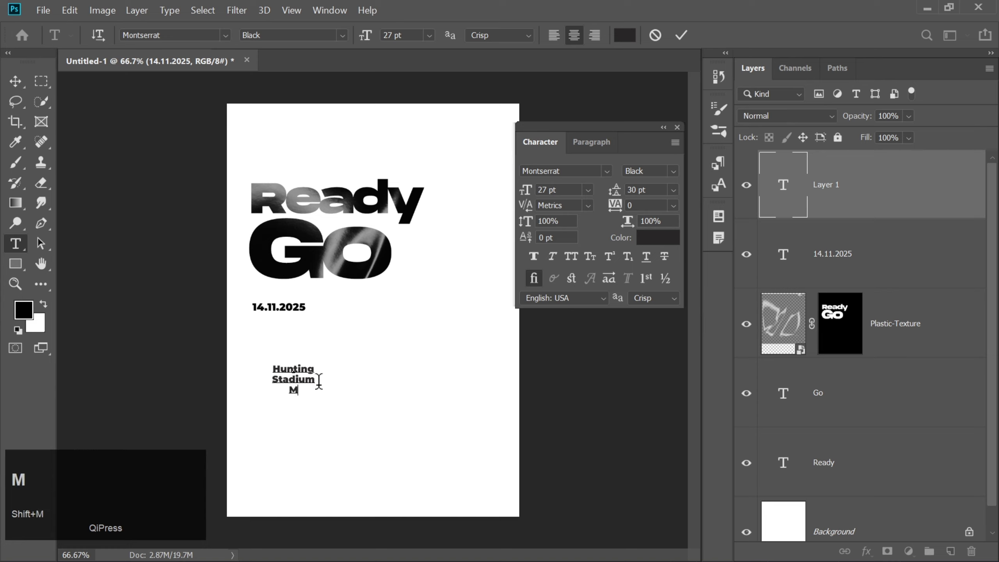
{"action": "type", "text": "inee"}
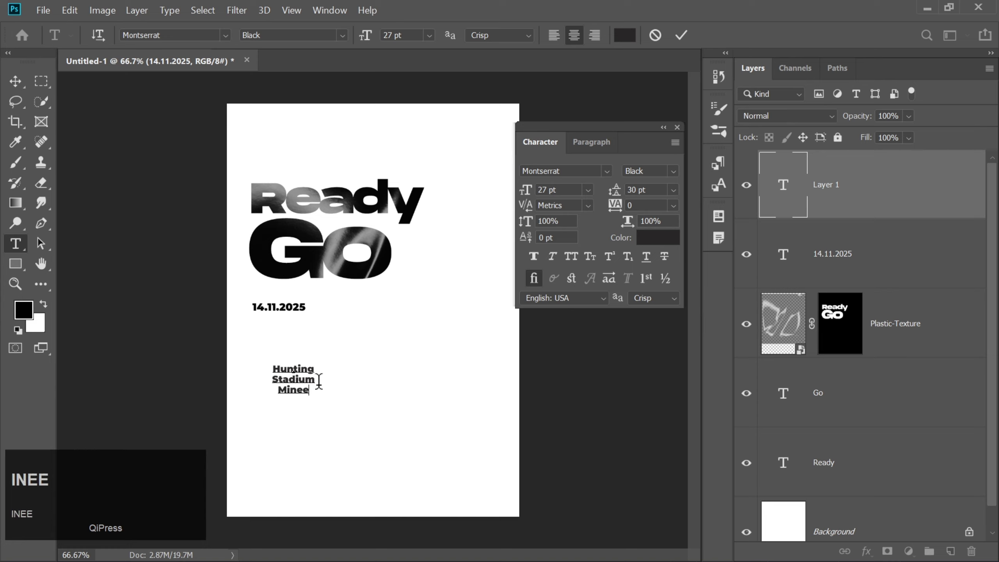
{"action": "type", "text": "polis"}
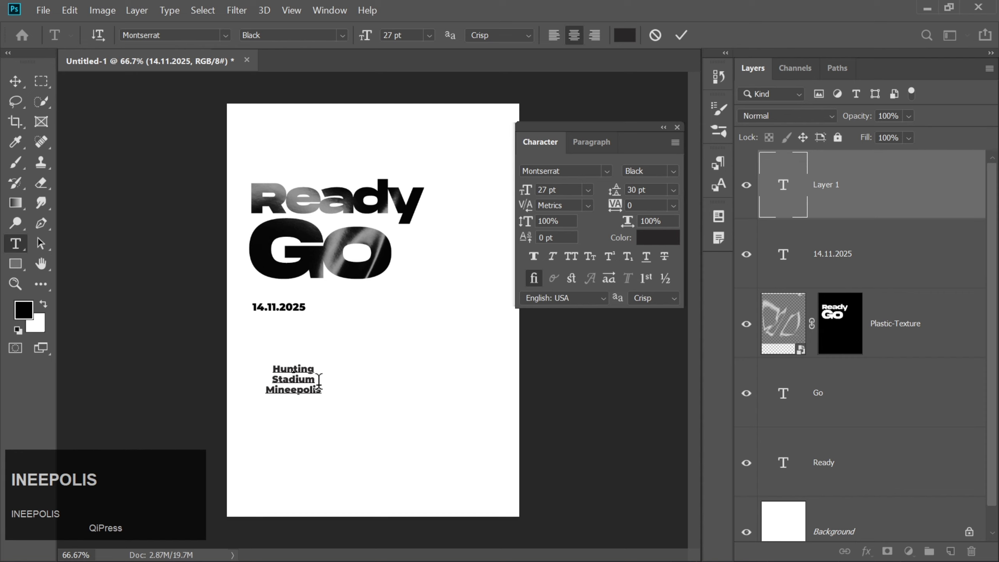
Left-align all three lines of the venue text and commit the edit.
{"action": "key", "text": "ctrl+a"}
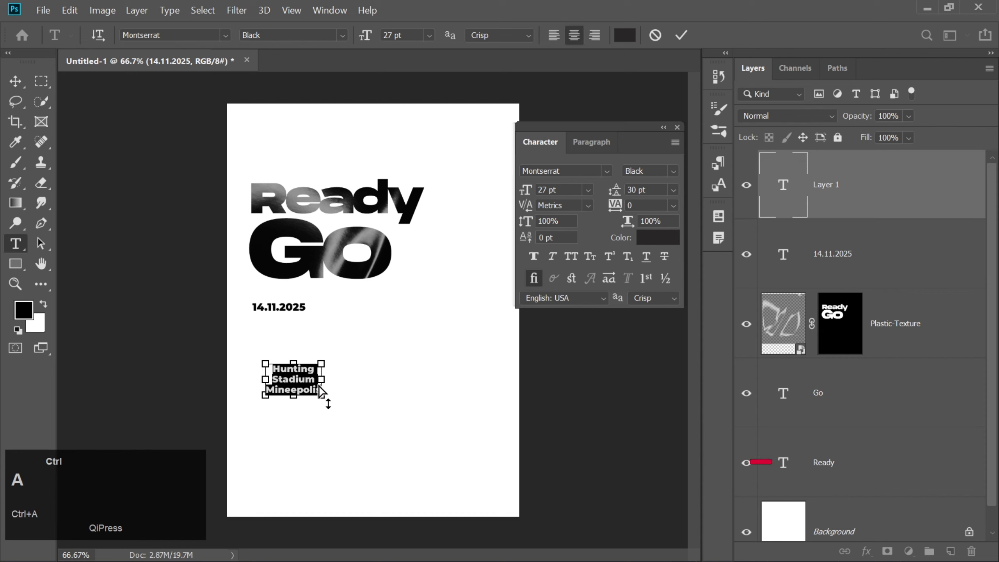
{"action": "left_click", "coordinate": [554, 37]}
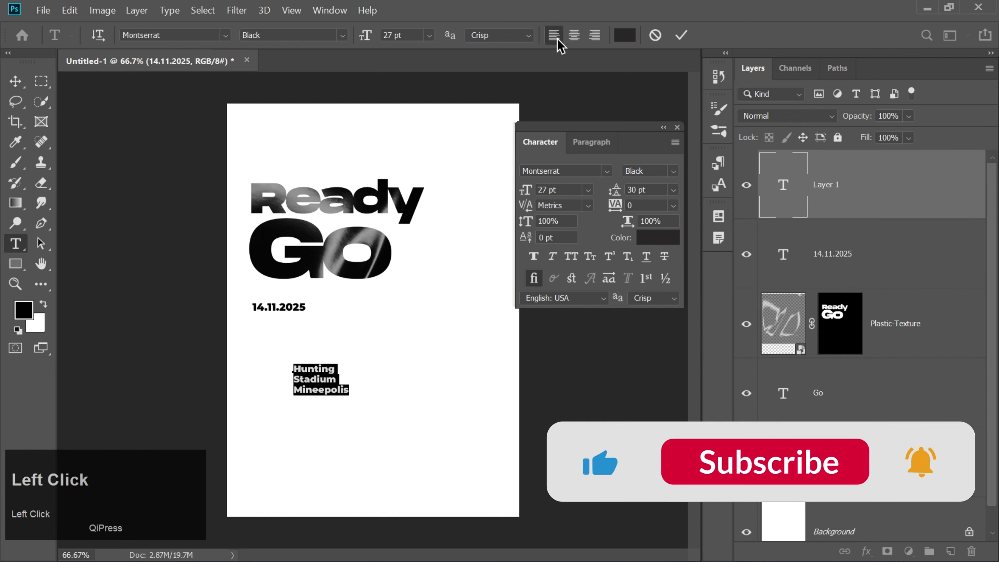
{"action": "left_click", "coordinate": [678, 36]}
Move the venue text directly beneath the date, aligned with the date's left edge, and nudge it slightly upward.
{"action": "left_click", "coordinate": [17, 83]}
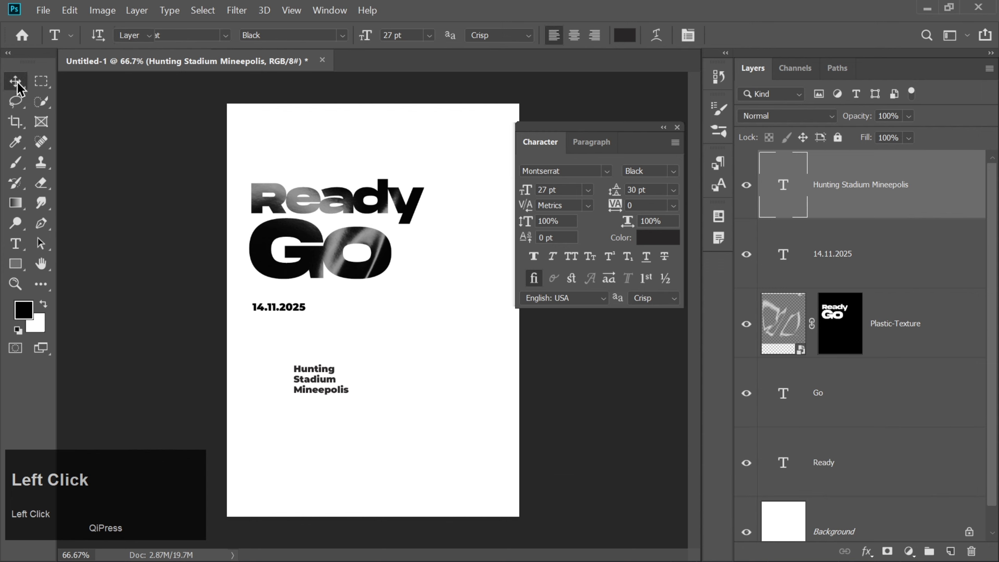
{"action": "left_click_drag", "start_coordinate": [333, 388], "coordinate": [282, 335]}
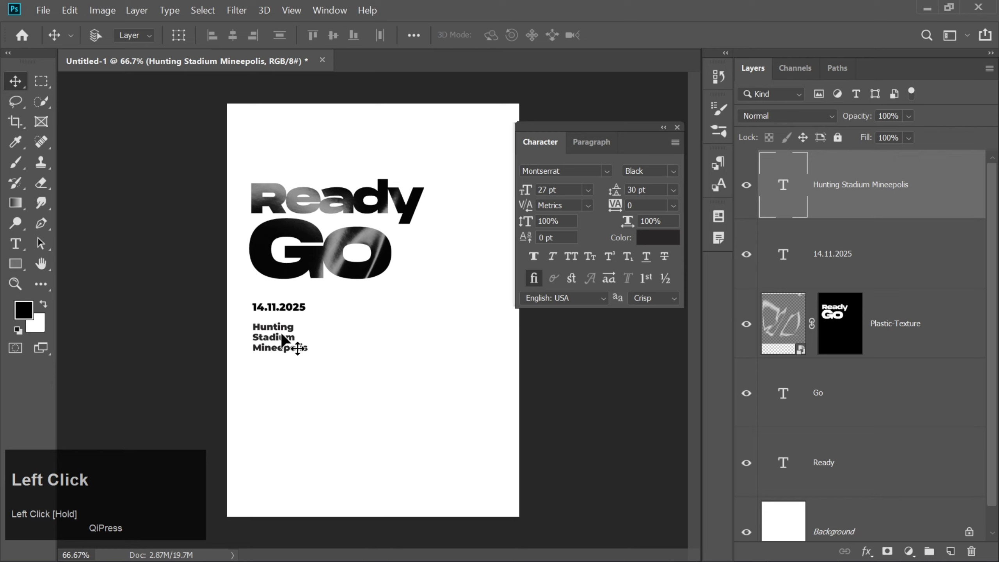
{"action": "key", "text": "Up"}
{"action": "key", "text": "Up"}
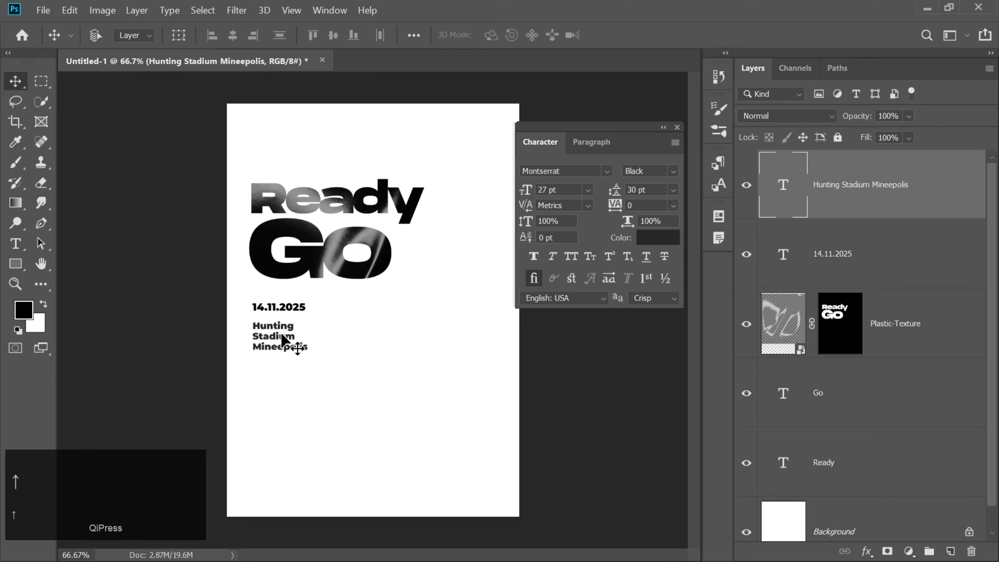
Duplicate the 14.11.2025 text layer and place the copy just below the "Mineepolis" line.
{"action": "left_click", "coordinate": [882, 270]}
{"action": "key", "text": "ctrl+v"}
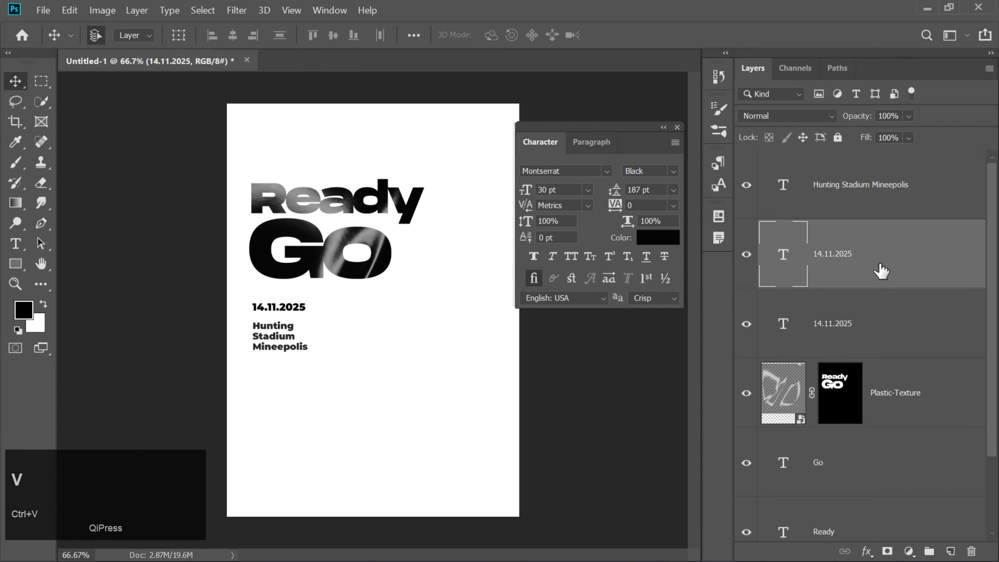
{"action": "left_click_drag", "start_coordinate": [382, 313], "coordinate": [290, 373]}
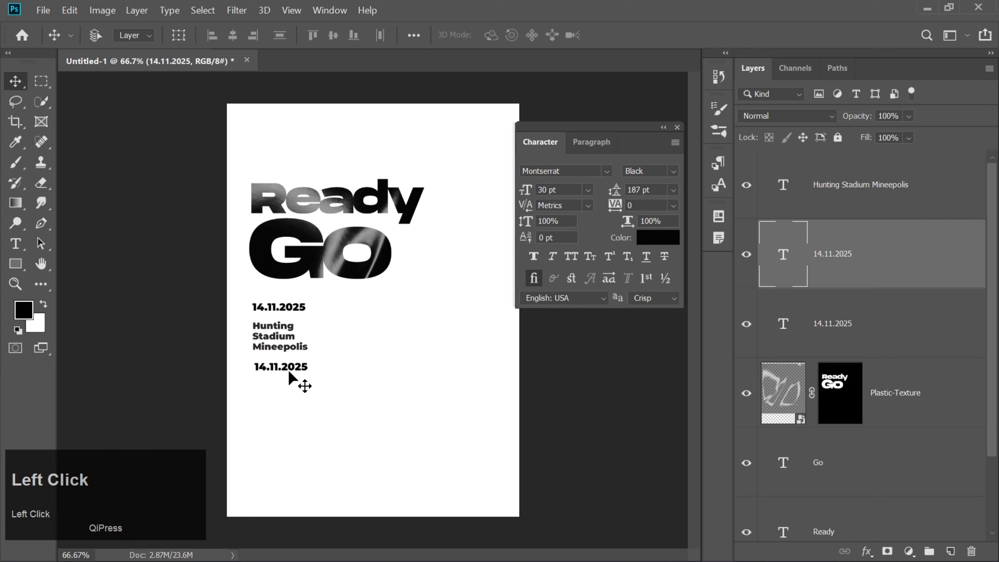
Replace the text of the lower date copy with "9 PM".
{"action": "double_click", "coordinate": [286, 368]}
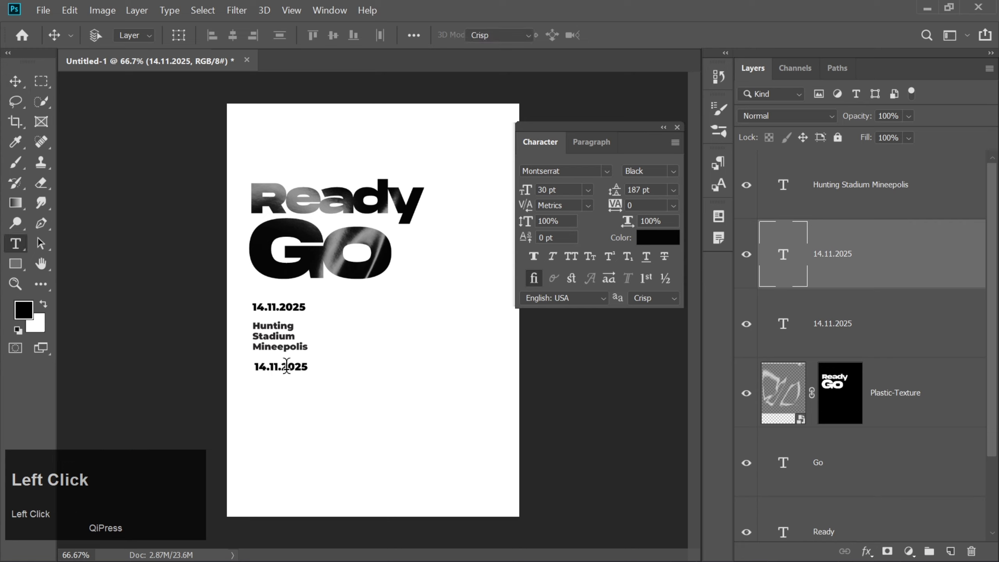
{"action": "type", "text": "9 "}
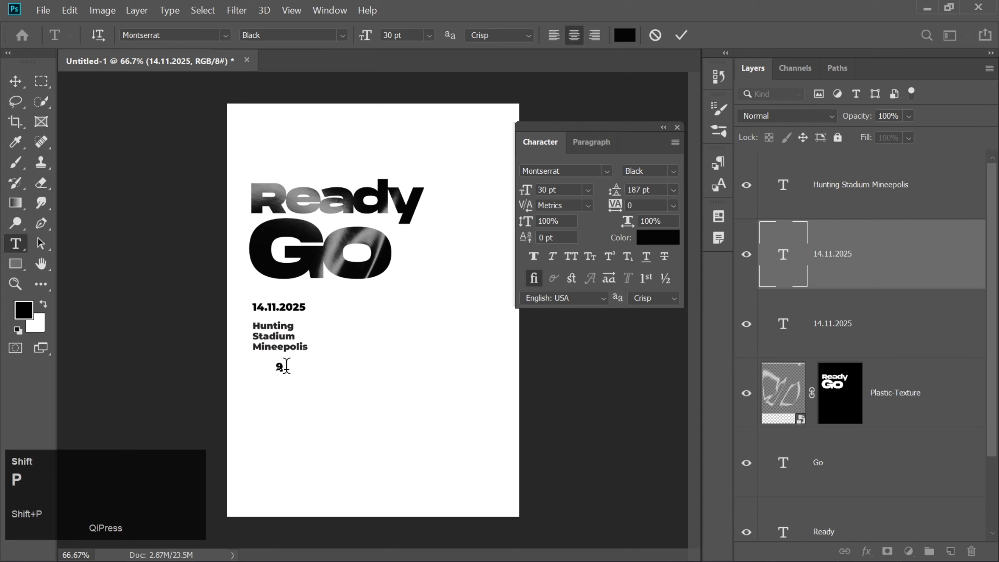
{"action": "type", "text": "PM"}
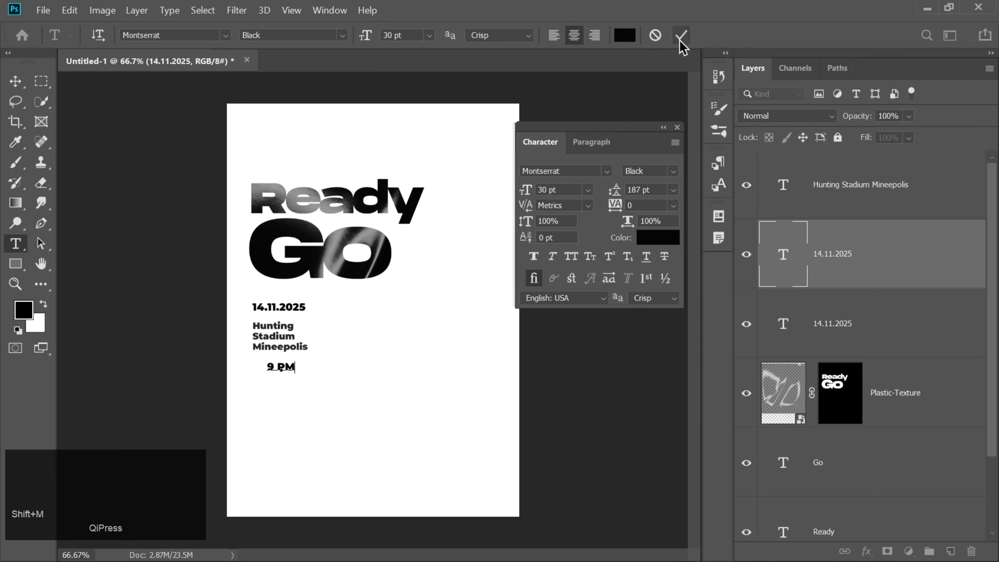
Set the "9 PM" text to 35 pt and align its left edge with the venue text above.
{"action": "left_click_drag", "start_coordinate": [296, 366], "coordinate": [260, 383]}
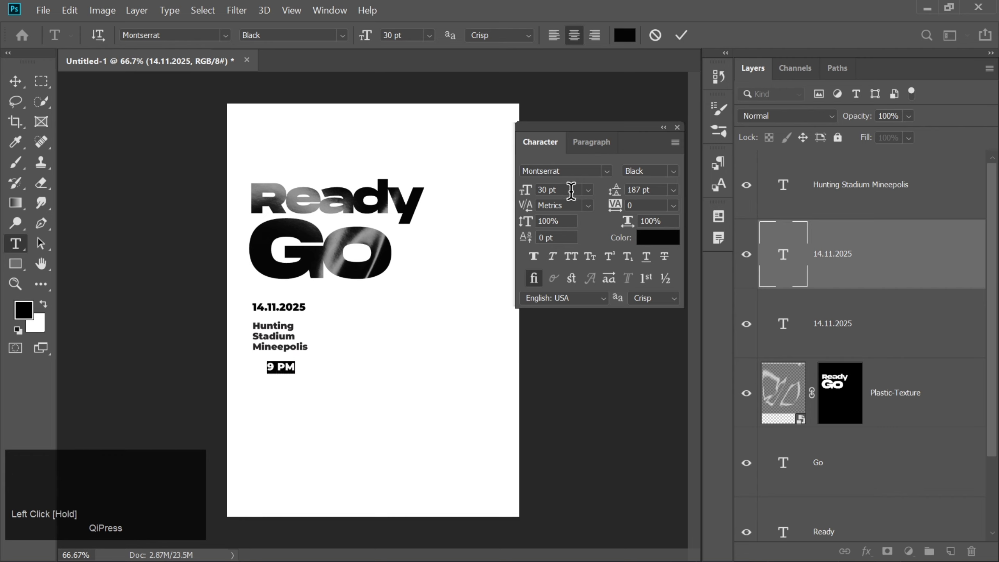
{"action": "left_click", "coordinate": [534, 190]}
{"action": "type", "text": "35"}
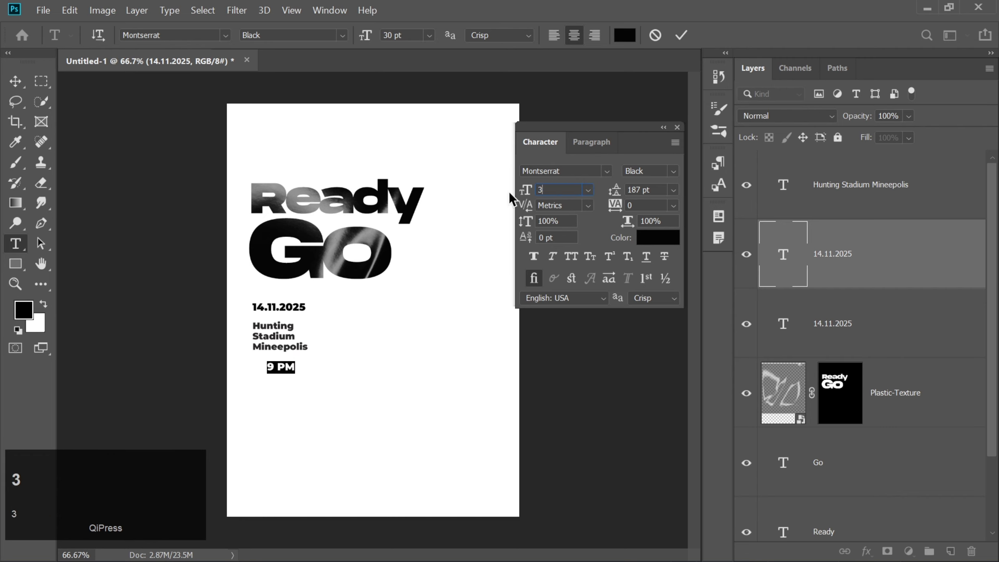
{"action": "key", "text": "Return"}
{"action": "left_click", "coordinate": [681, 37]}
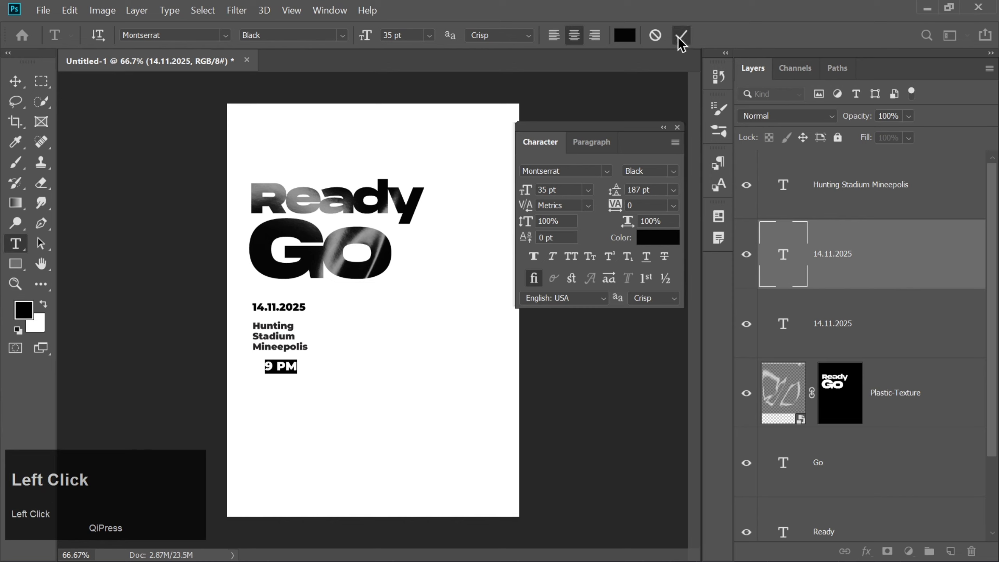
{"action": "left_click_drag", "start_coordinate": [288, 367], "coordinate": [276, 365]}
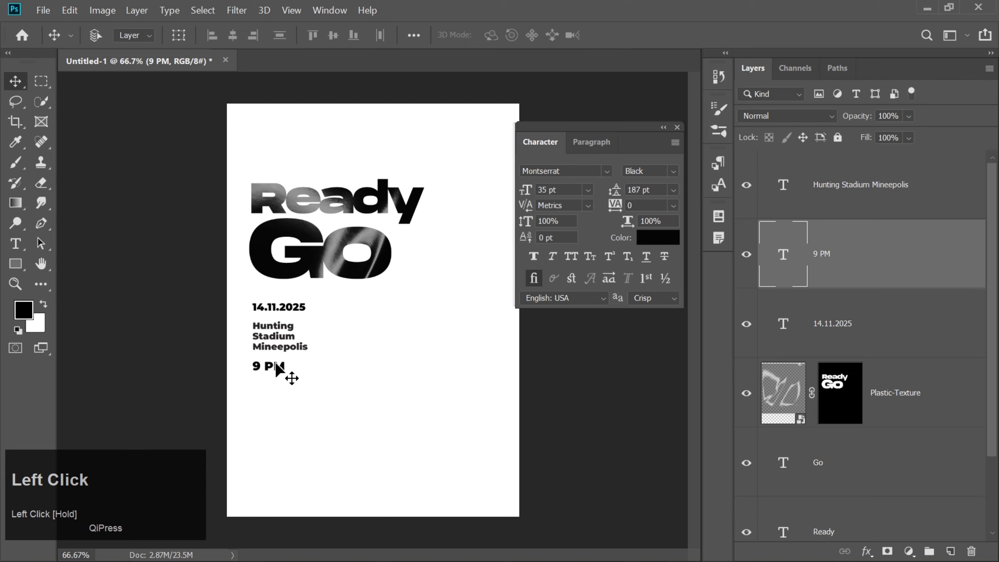
{"action": "left_click", "coordinate": [678, 128]}
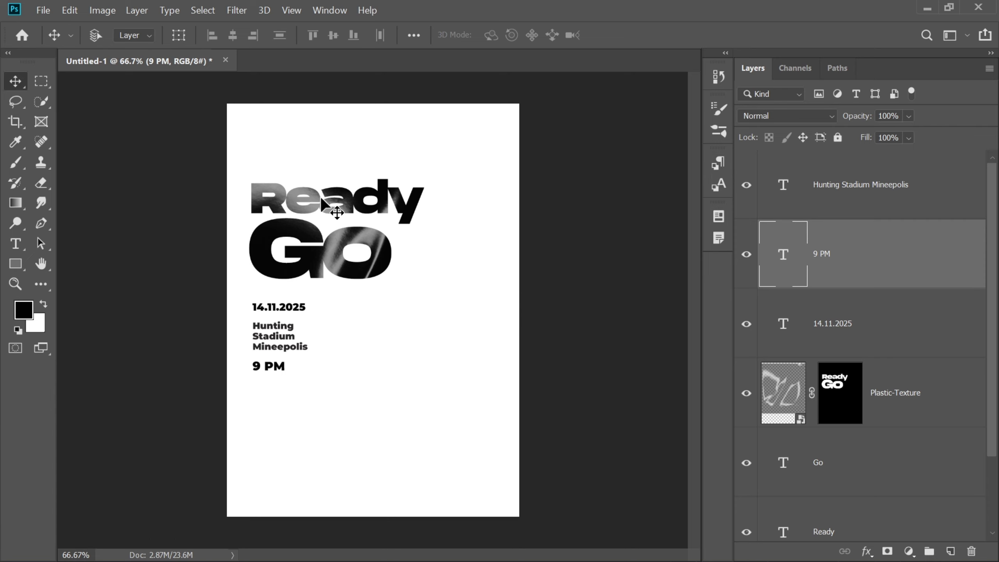
Draw a black rectangle about 184 × 43 px over the date and move its layer beneath the date's text layer.
{"action": "left_click", "coordinate": [15, 264]}
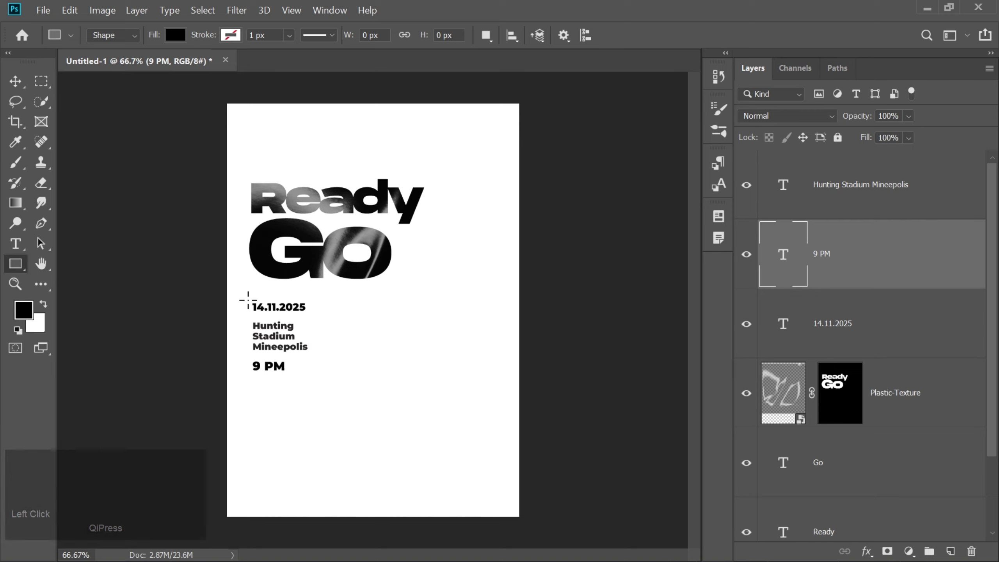
{"action": "left_click_drag", "start_coordinate": [248, 300], "coordinate": [312, 315]}
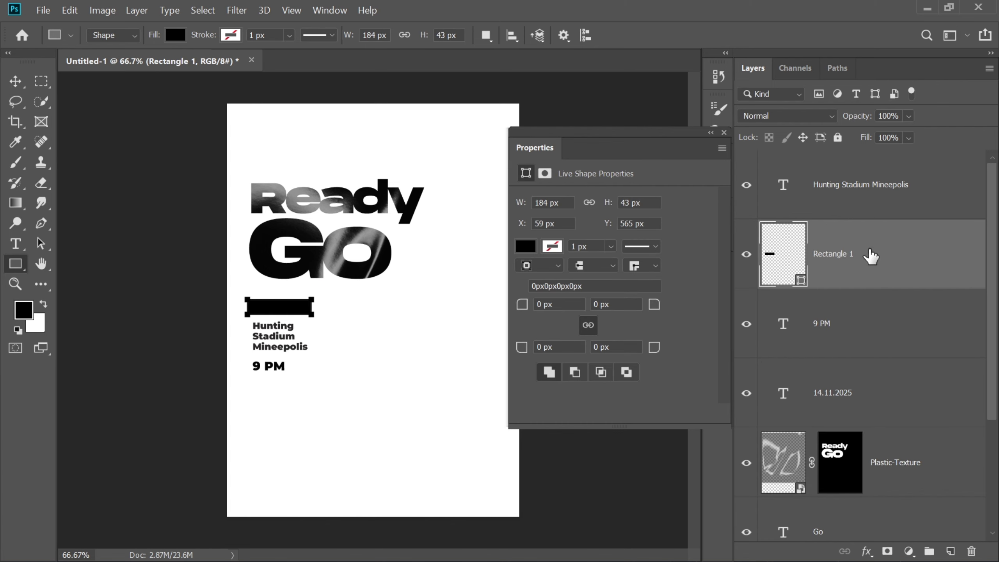
{"action": "left_click_drag", "start_coordinate": [871, 256], "coordinate": [858, 417]}
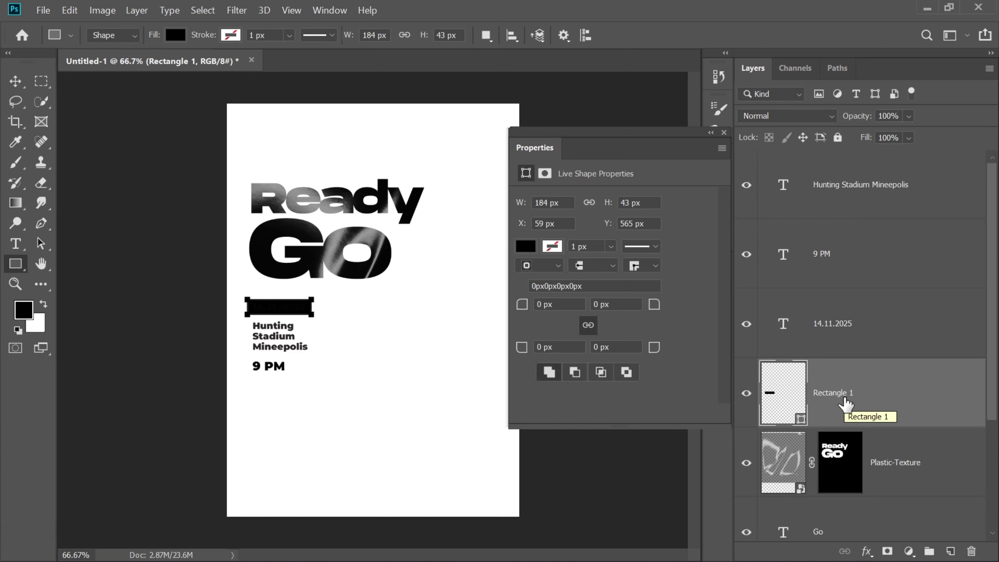
Duplicate the rectangle layer and place the copy between the "9 PM" and date text layers.
{"action": "left_click", "coordinate": [846, 400]}
{"action": "key", "text": "ctrl+c"}
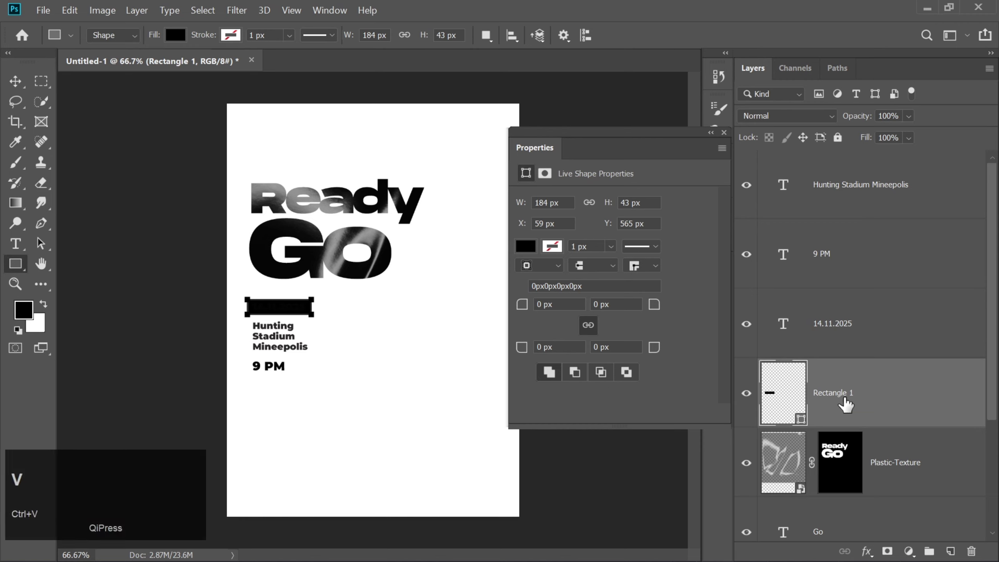
{"action": "left_click", "coordinate": [15, 81]}
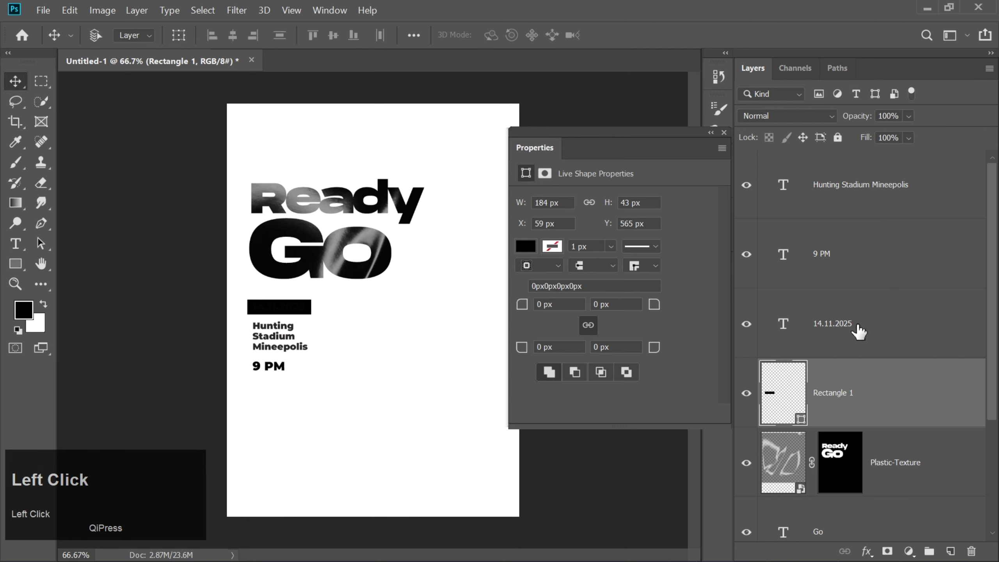
{"action": "key", "text": "ctrl"}
{"action": "key", "text": "ctrl+j"}
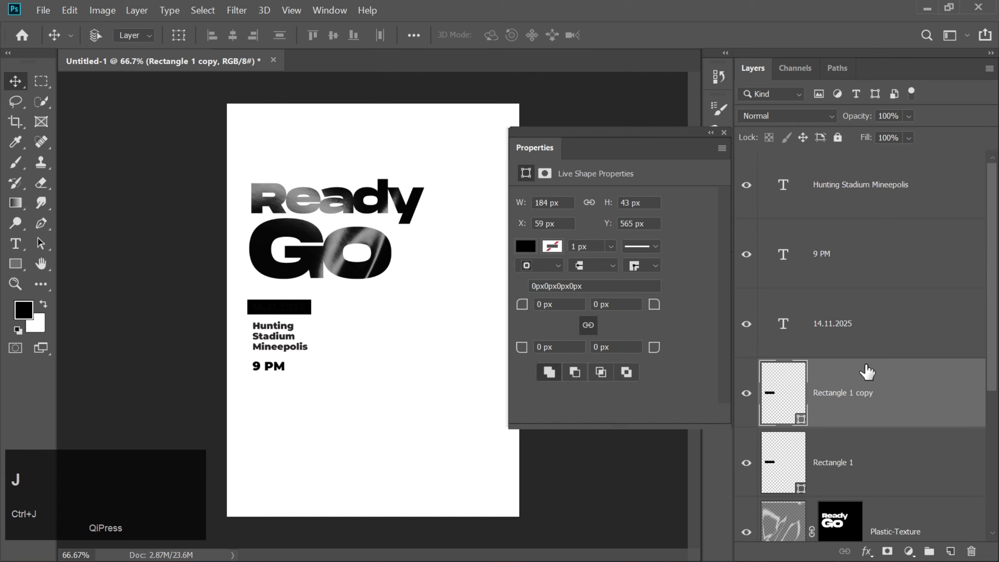
{"action": "left_click_drag", "start_coordinate": [873, 404], "coordinate": [868, 297]}
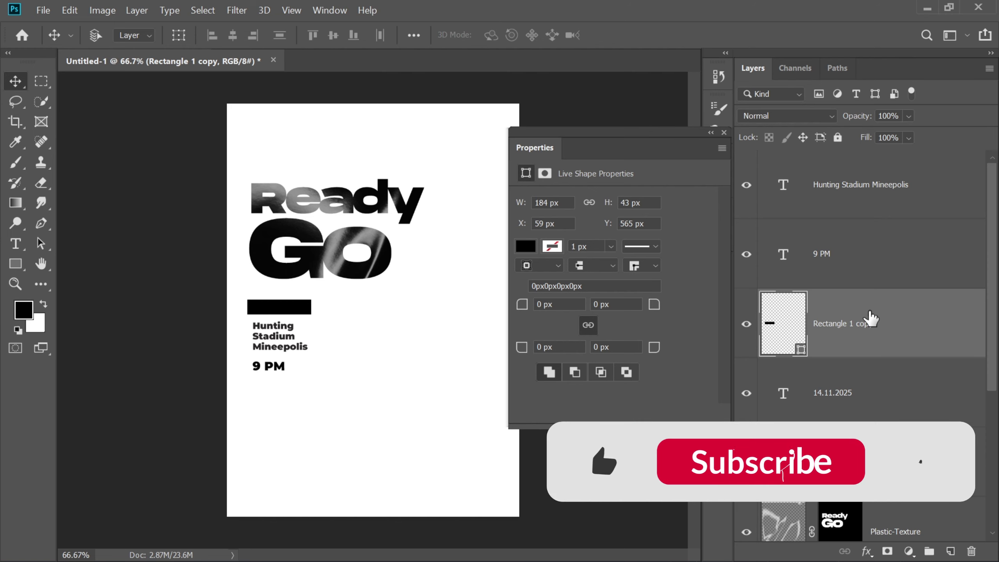
{"action": "left_click", "coordinate": [855, 251]}
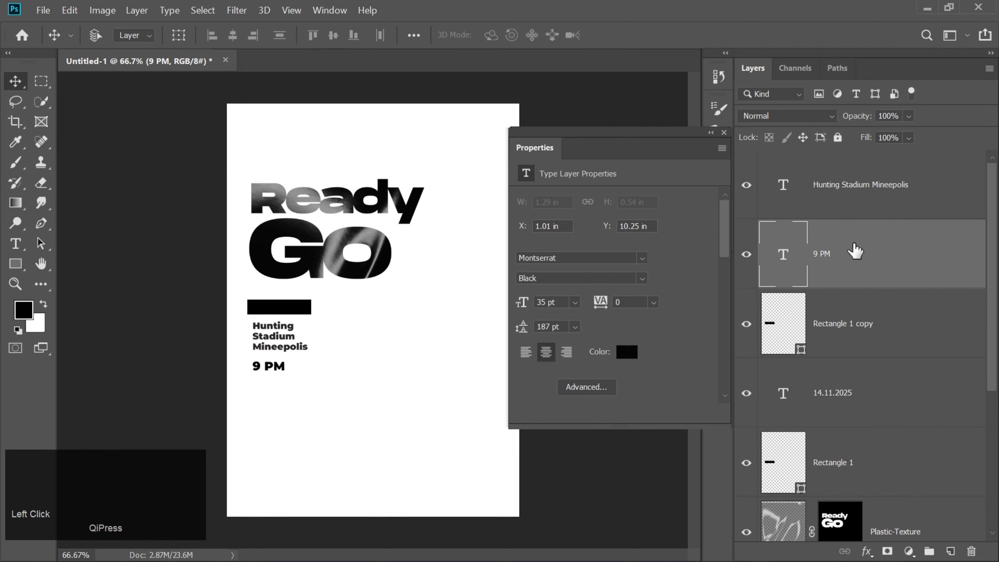
{"action": "left_click_drag", "start_coordinate": [307, 317], "coordinate": [301, 360]}
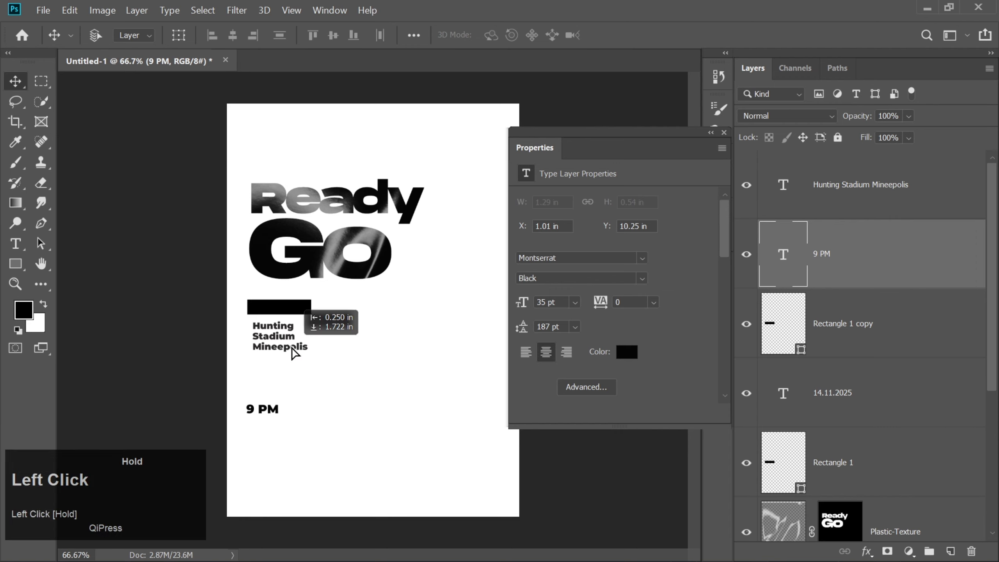
{"action": "key", "text": "ctrl+z"}
Move the rectangle copy down so it sits behind the "9 PM" text.
{"action": "left_click", "coordinate": [874, 326]}
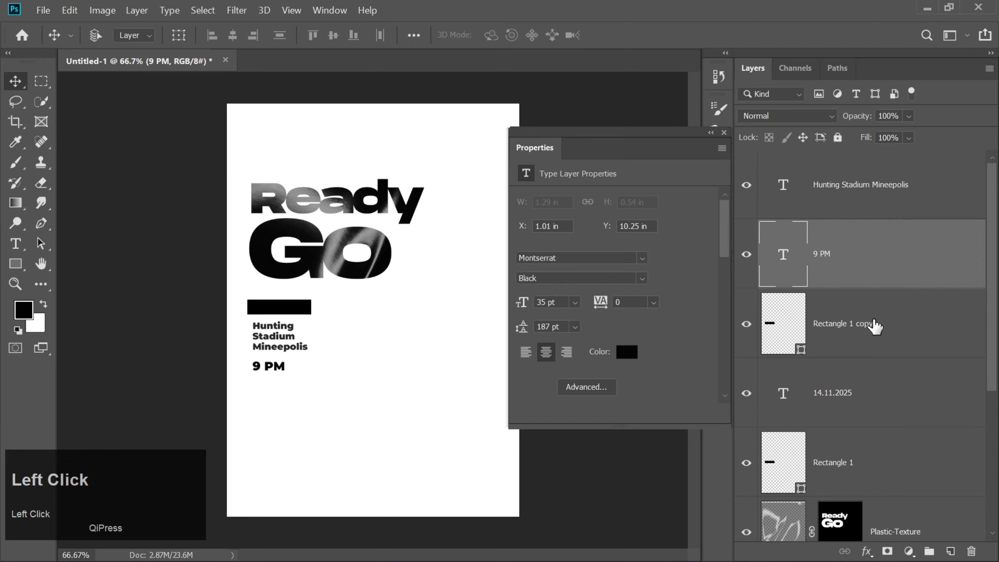
{"action": "left_click_drag", "start_coordinate": [299, 319], "coordinate": [300, 368]}
Change the color of the "9 PM" text to near-white.
{"action": "left_click", "coordinate": [833, 271]}
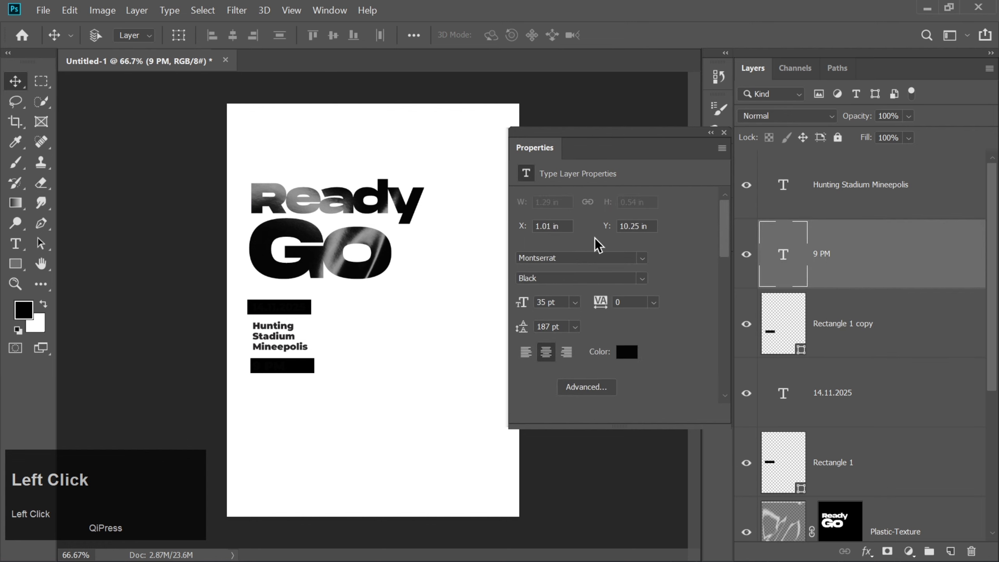
{"action": "left_click", "coordinate": [723, 134]}
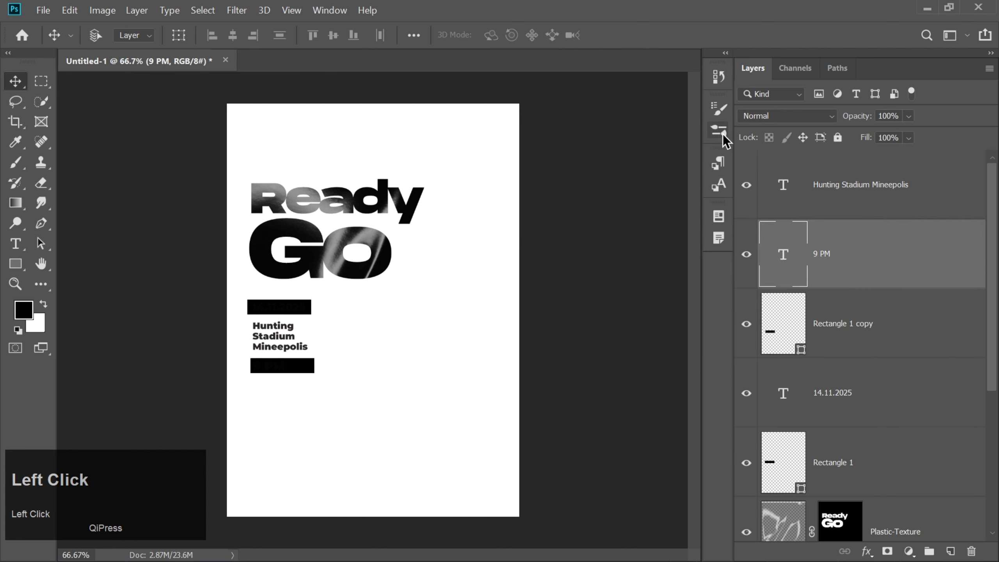
{"action": "left_click", "coordinate": [343, 13]}
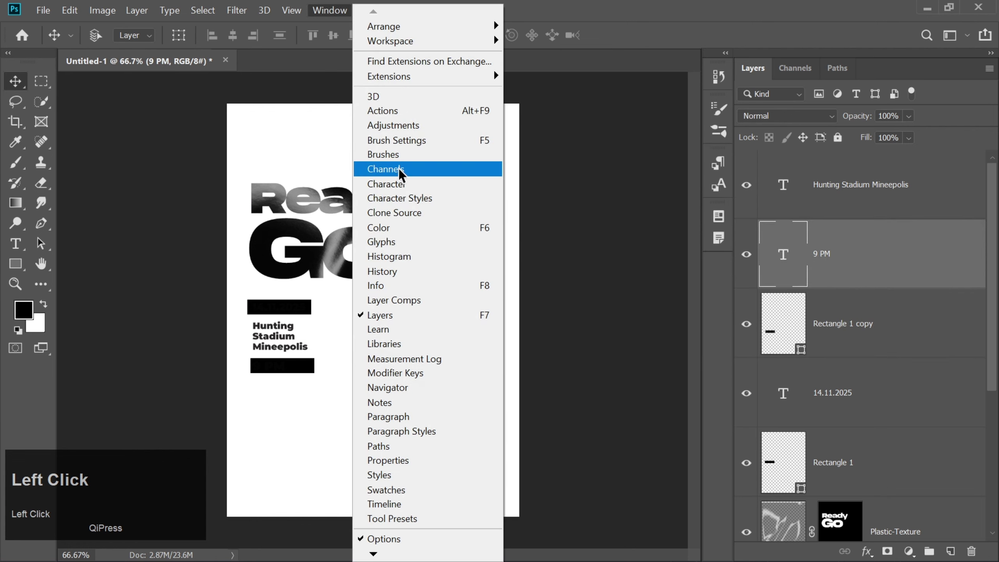
{"action": "left_click", "coordinate": [403, 184]}
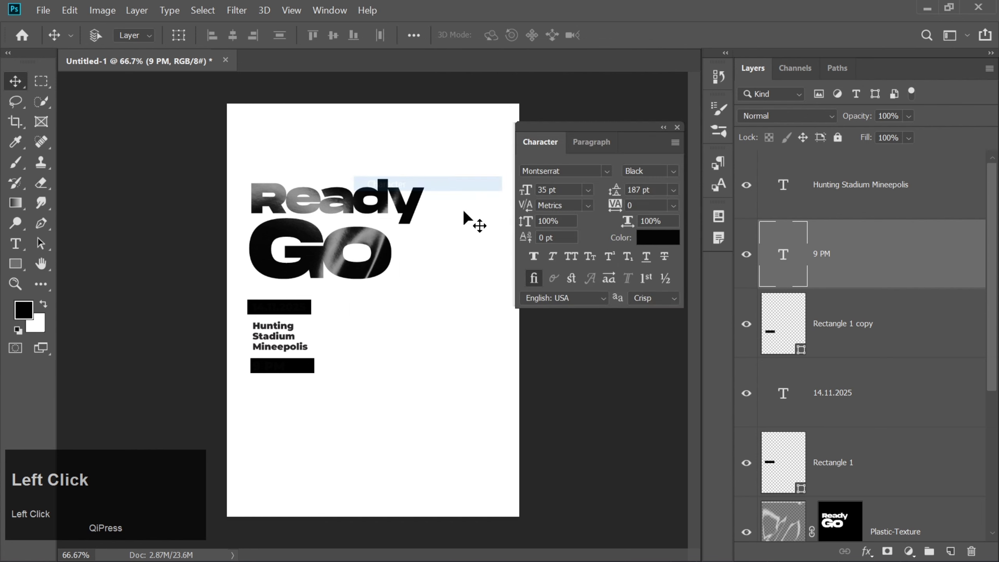
{"action": "left_click", "coordinate": [649, 236]}
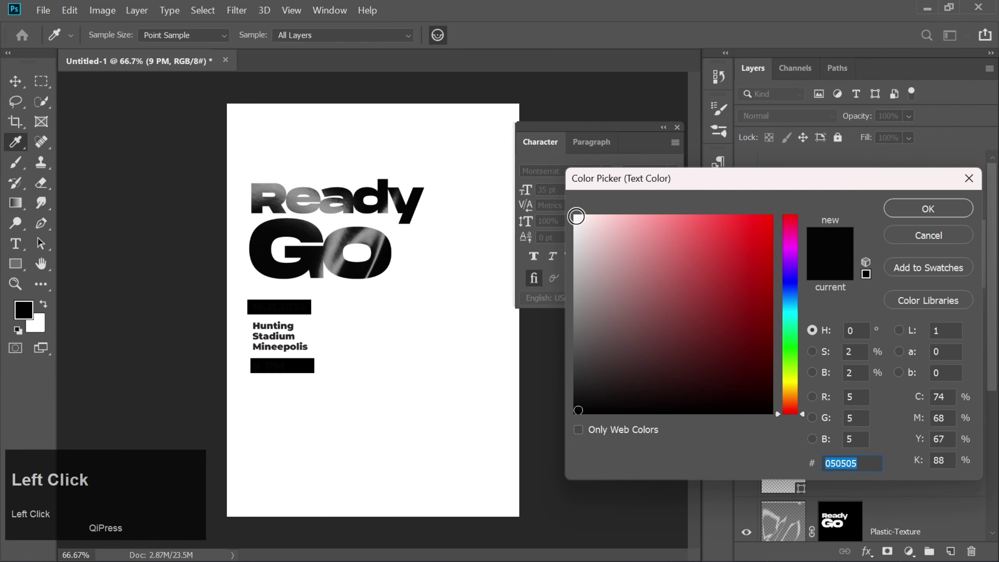
{"action": "left_click", "coordinate": [577, 217]}
{"action": "key", "text": "Return"}
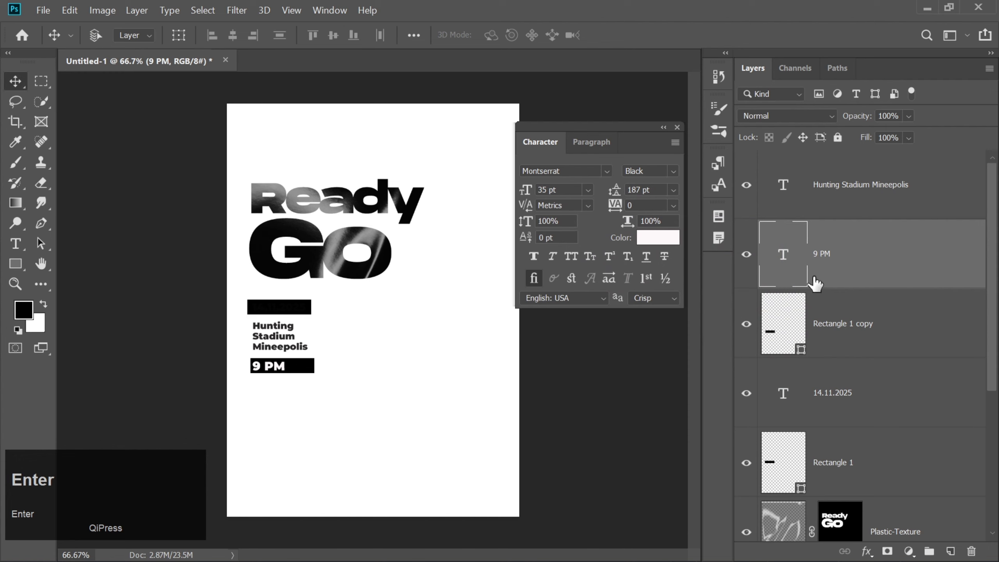
Change the color of the "14.11.2025" date text to near-white.
{"action": "left_click", "coordinate": [849, 403]}
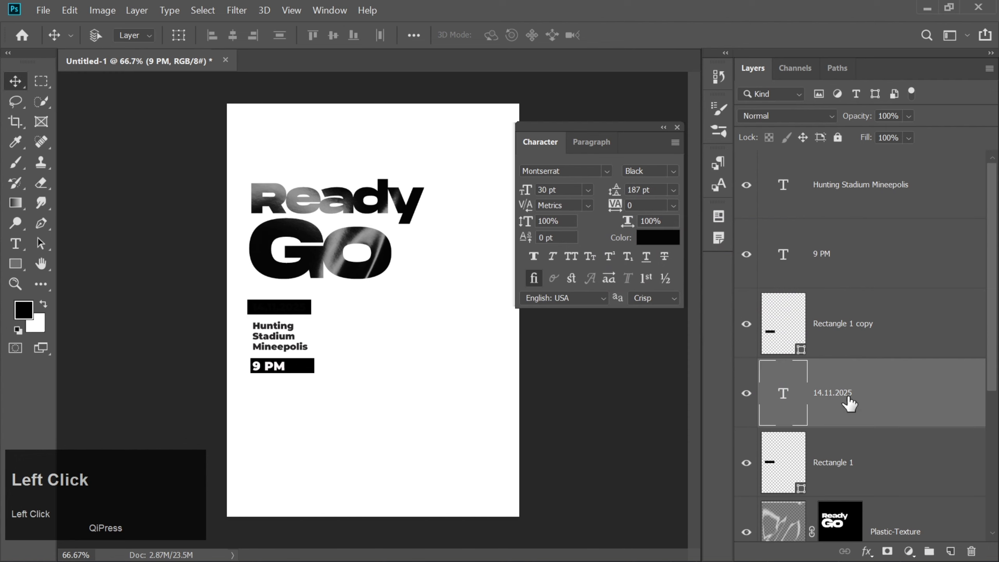
{"action": "left_click", "coordinate": [646, 233]}
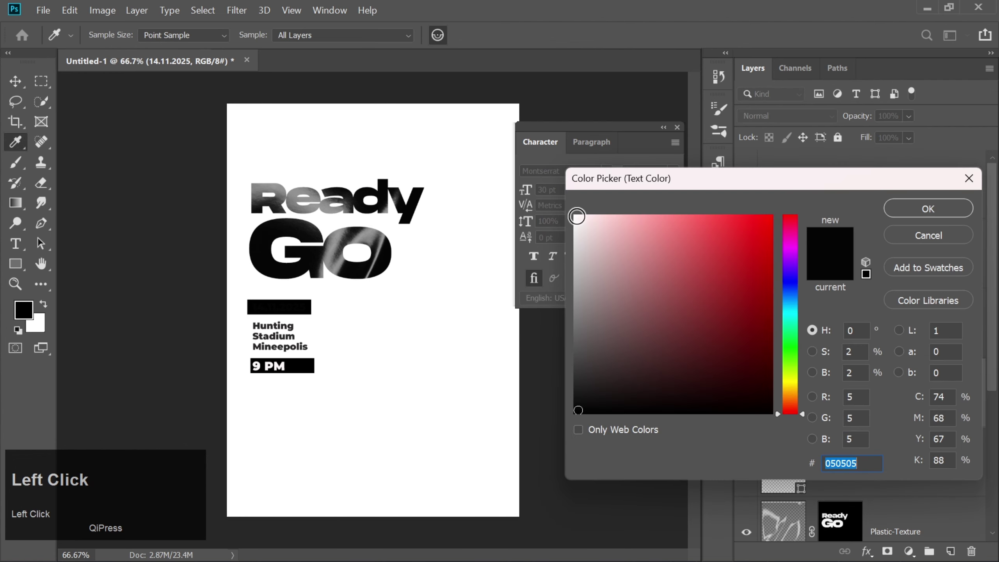
{"action": "left_click", "coordinate": [577, 216]}
{"action": "key", "text": "Return"}
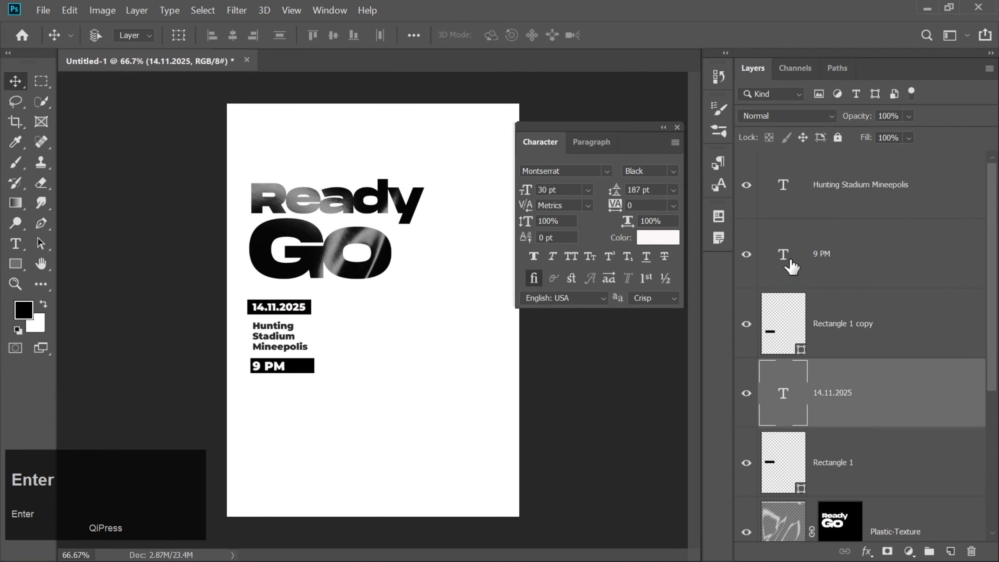
{"action": "left_click", "coordinate": [867, 453]}
{"action": "key", "text": "ctrl+t"}
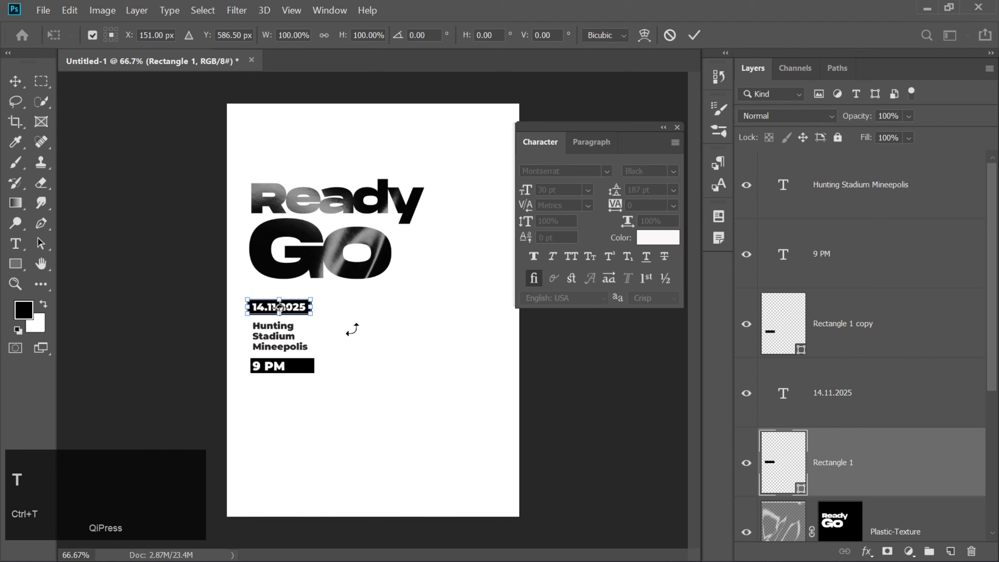
{"action": "left_click", "coordinate": [695, 35]}
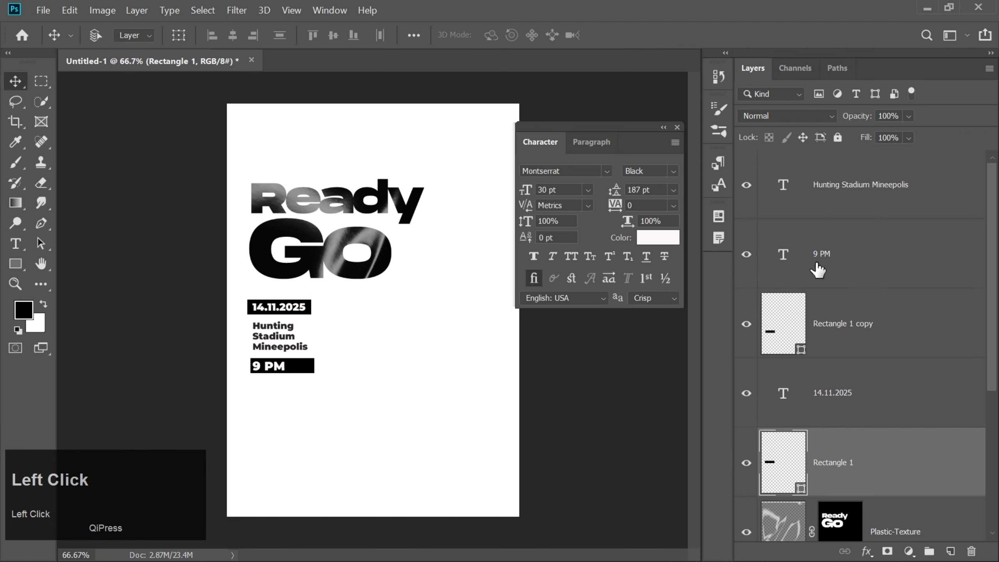
Narrow the black bar behind "9 PM" to about 68% width and shift it left to align with the date's bar.
{"action": "left_click", "coordinate": [849, 318]}
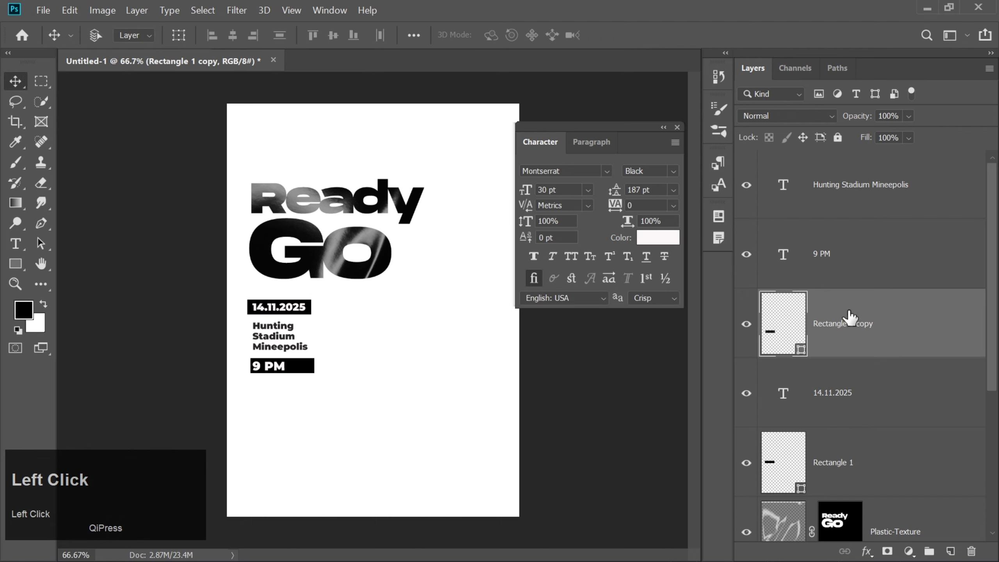
{"action": "key", "text": "ctrl+t"}
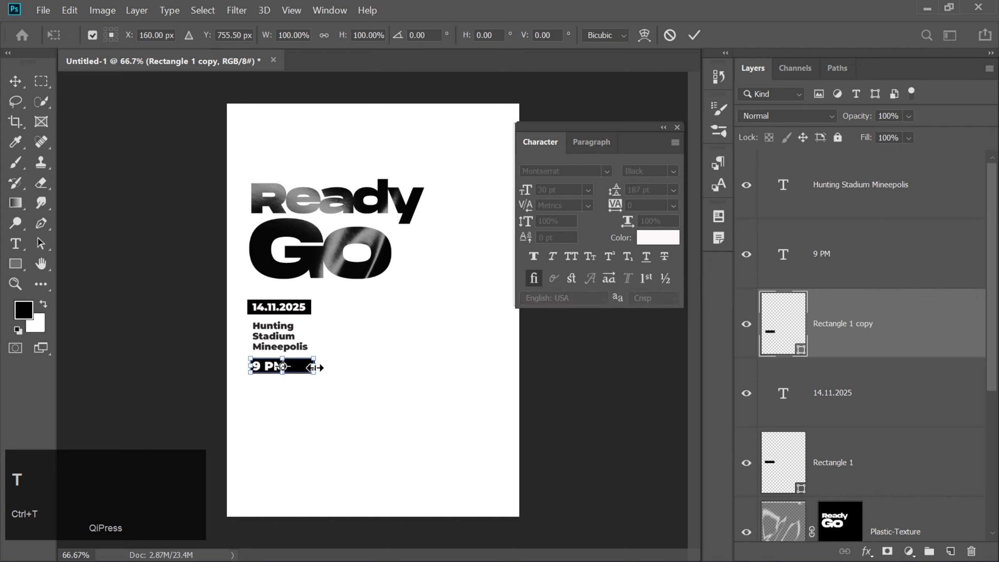
{"action": "left_click_drag", "start_coordinate": [313, 367], "coordinate": [293, 369]}
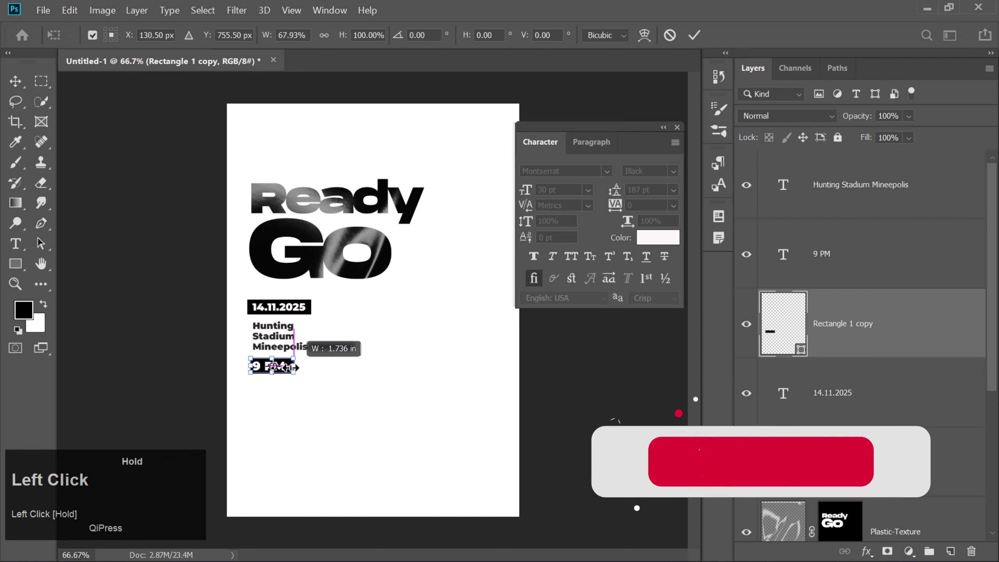
{"action": "left_click_drag", "start_coordinate": [294, 368], "coordinate": [294, 368]}
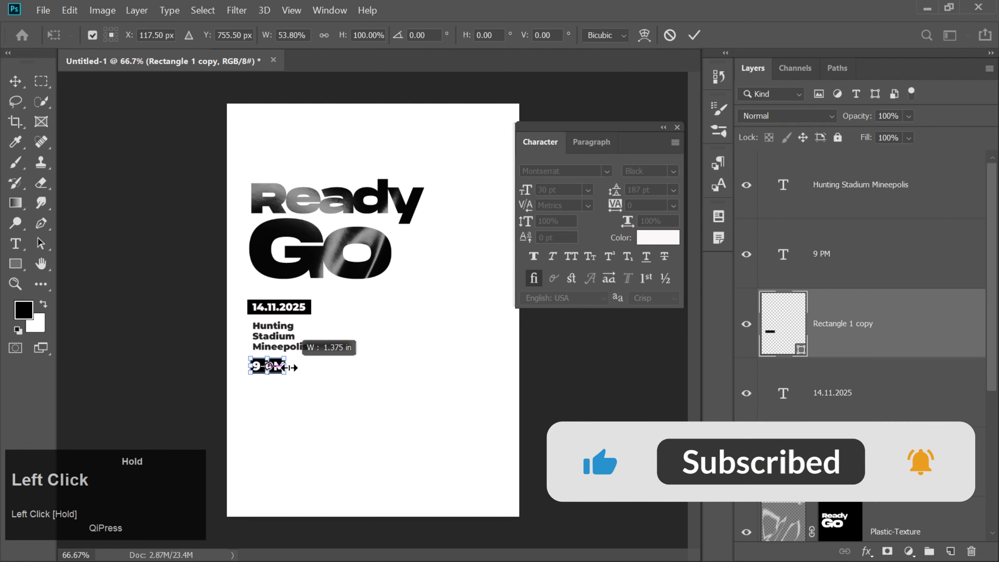
{"action": "key", "text": "Return"}
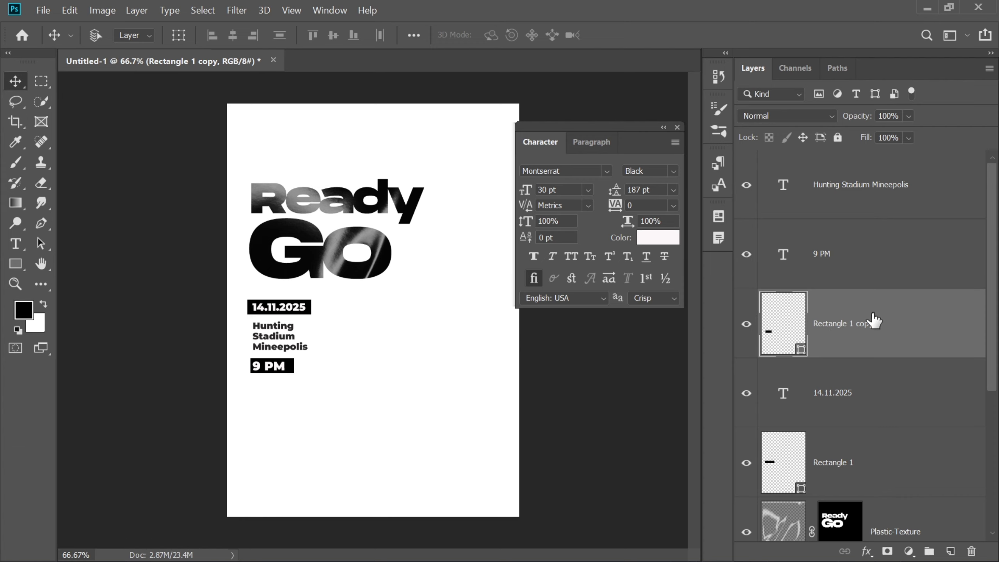
{"action": "key", "text": "Left"}
{"action": "key", "text": "Left"}
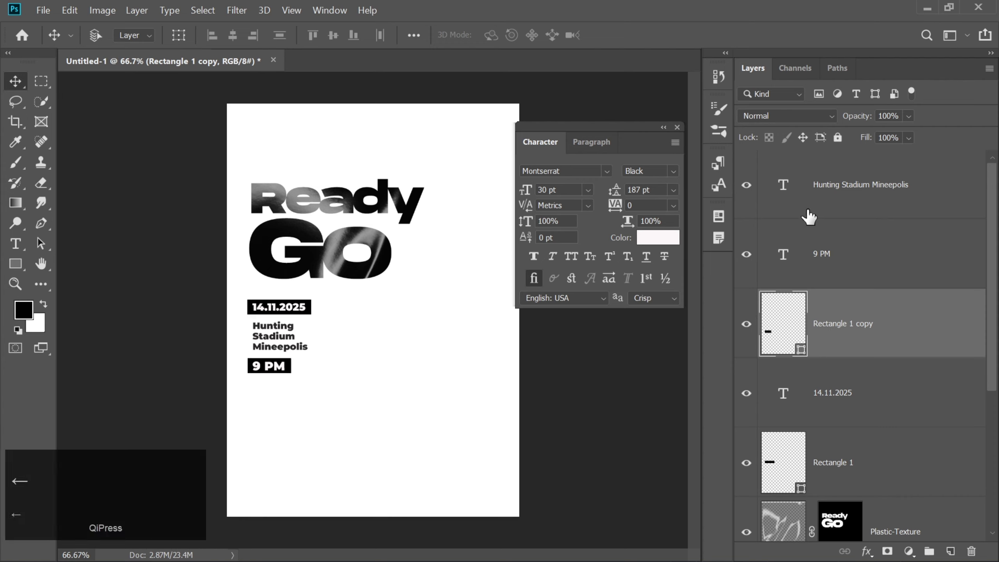
{"action": "left_click", "coordinate": [677, 127]}
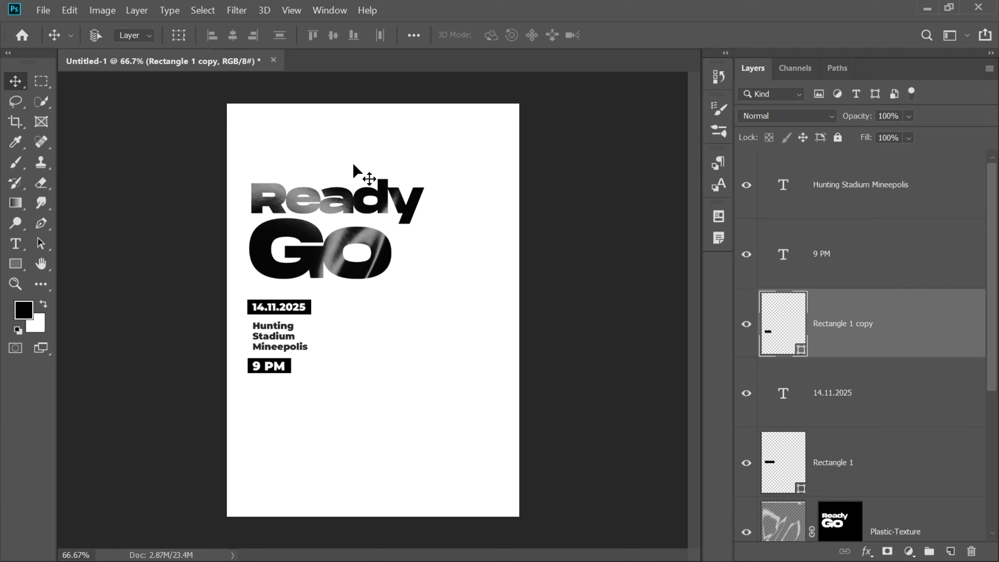
Place the american-footballer image embedded along the poster's lower edge and set its blend mode to Multiply.
{"action": "left_click", "coordinate": [44, 10]}
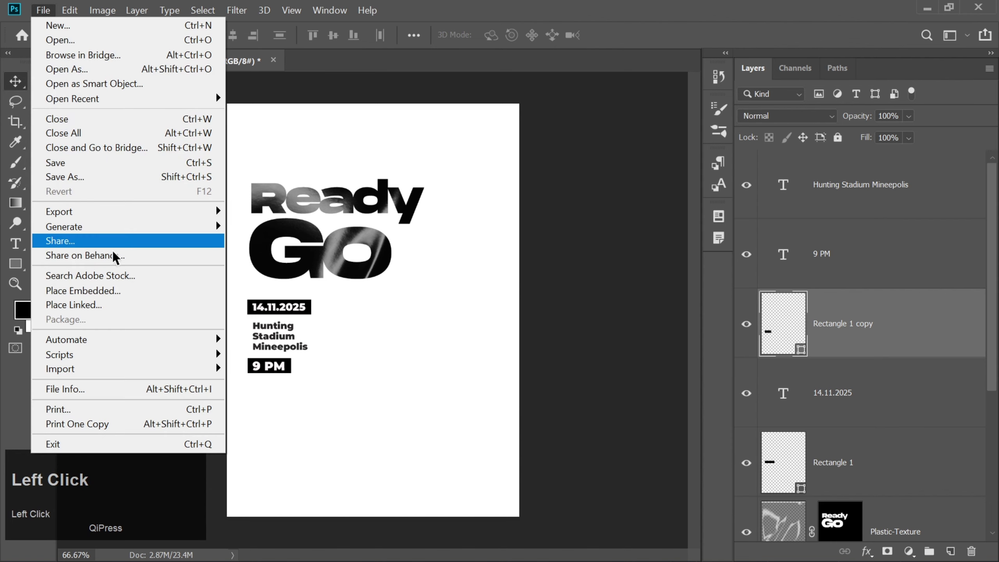
{"action": "left_click", "coordinate": [107, 291]}
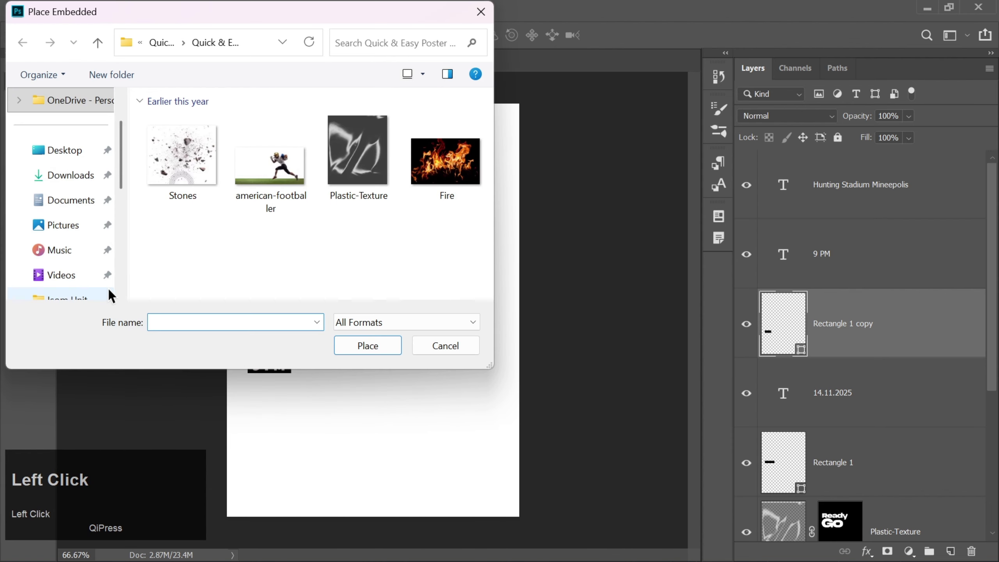
{"action": "double_click", "coordinate": [255, 163]}
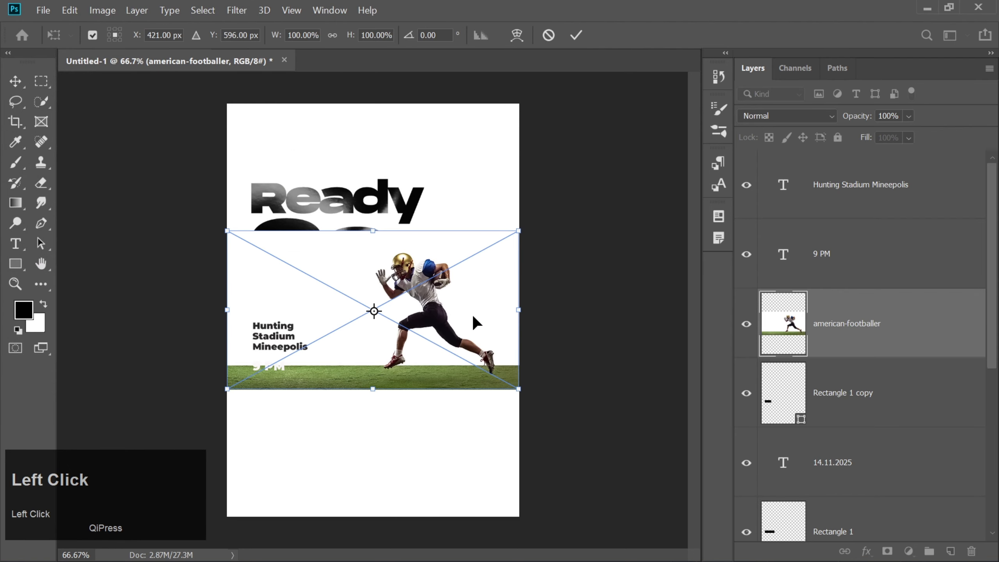
{"action": "left_click_drag", "start_coordinate": [471, 315], "coordinate": [476, 444]}
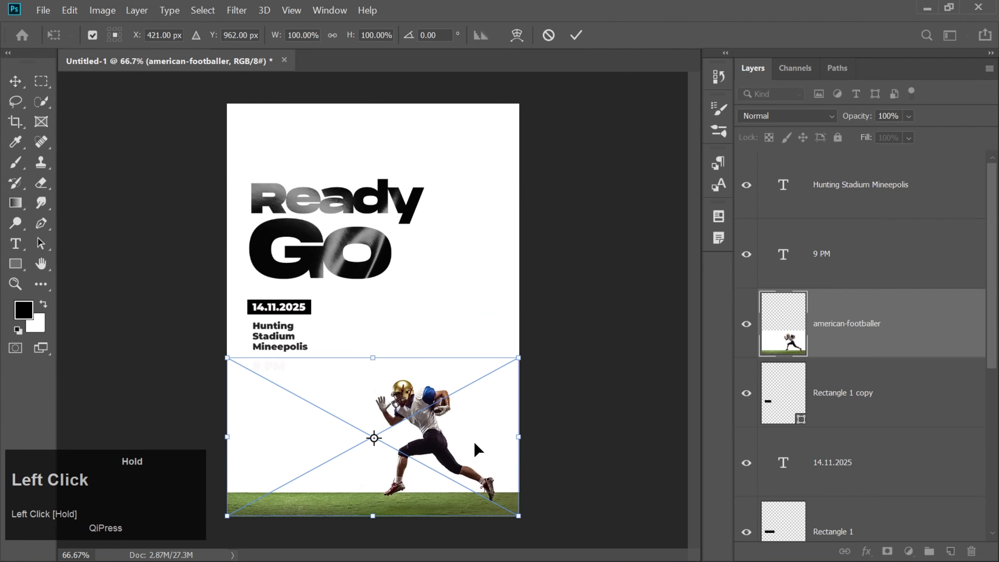
{"action": "key", "text": "Return"}
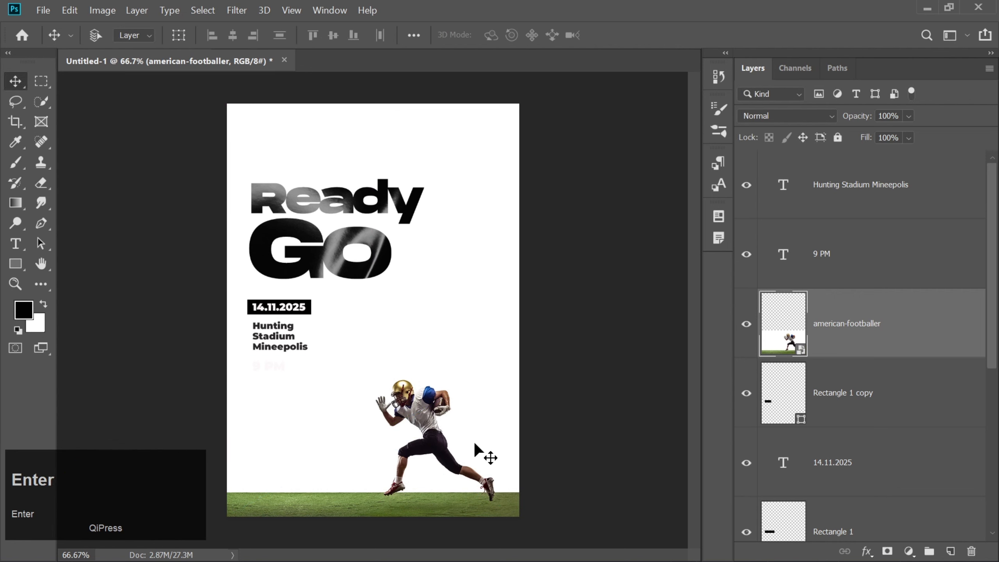
{"action": "left_click", "coordinate": [808, 114]}
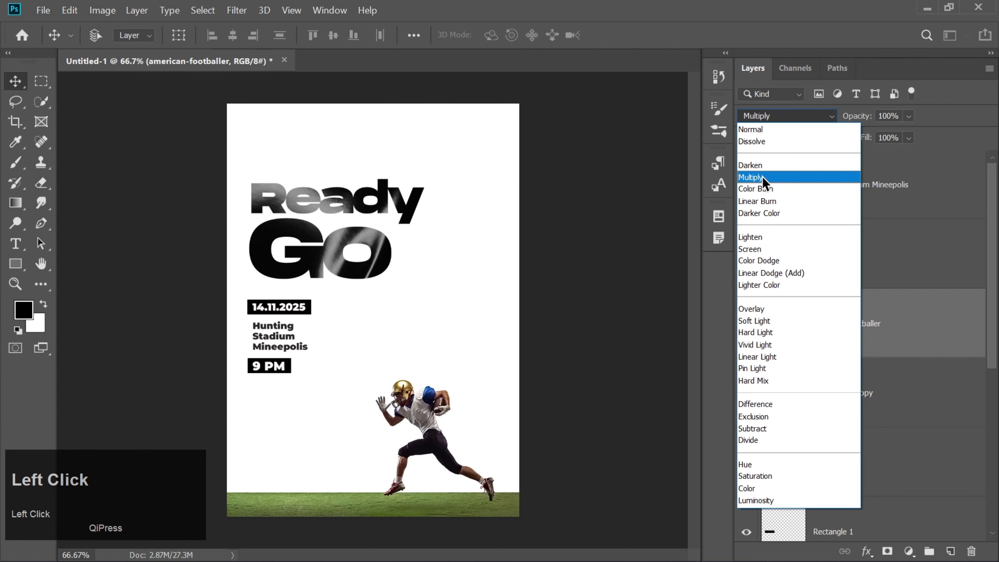
{"action": "left_click", "coordinate": [762, 176]}
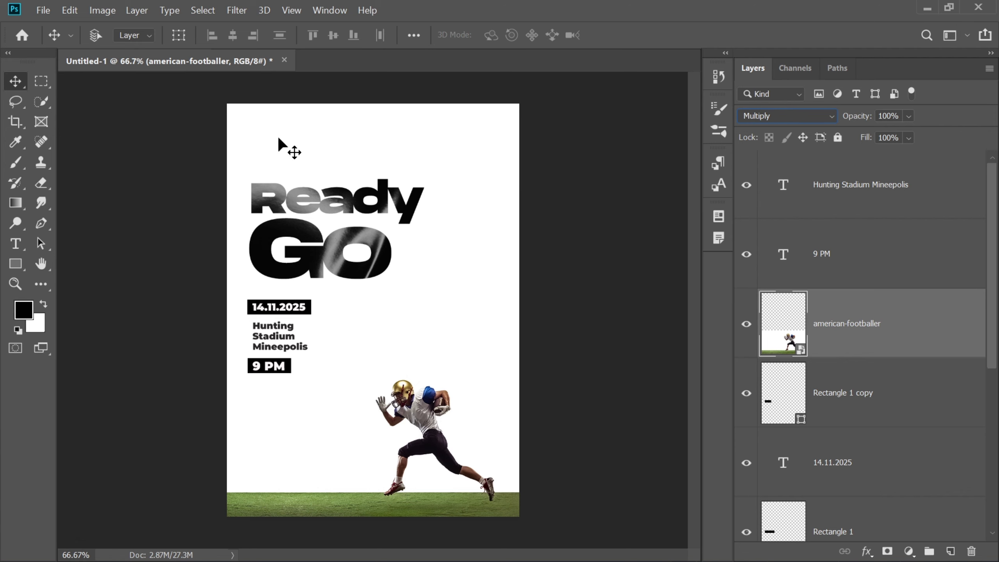
Place the Stones image embedded, extending past the poster's right edge behind the footballer's back, with the Multiply blend mode.
{"action": "left_click", "coordinate": [43, 10]}
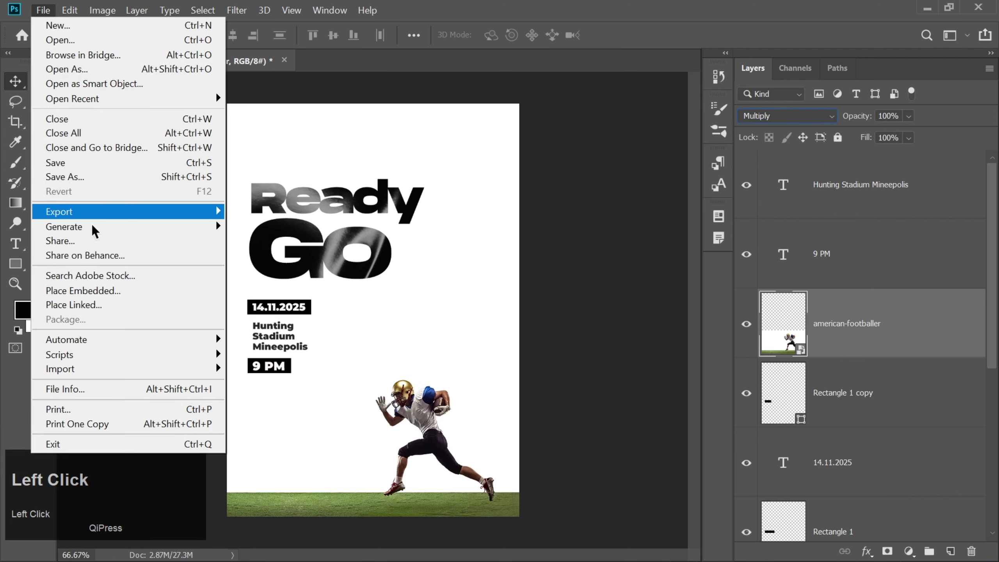
{"action": "left_click", "coordinate": [92, 291]}
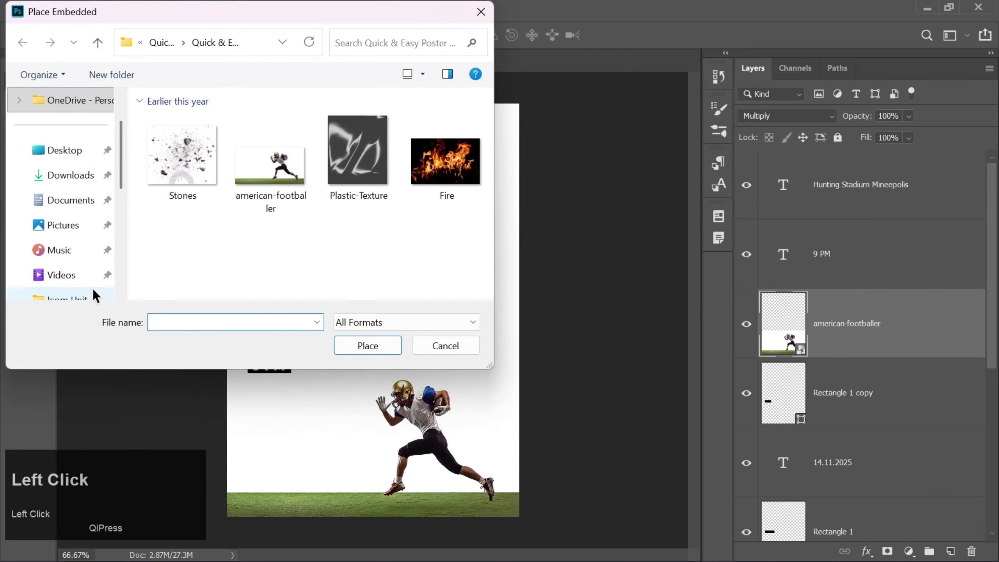
{"action": "double_click", "coordinate": [194, 151]}
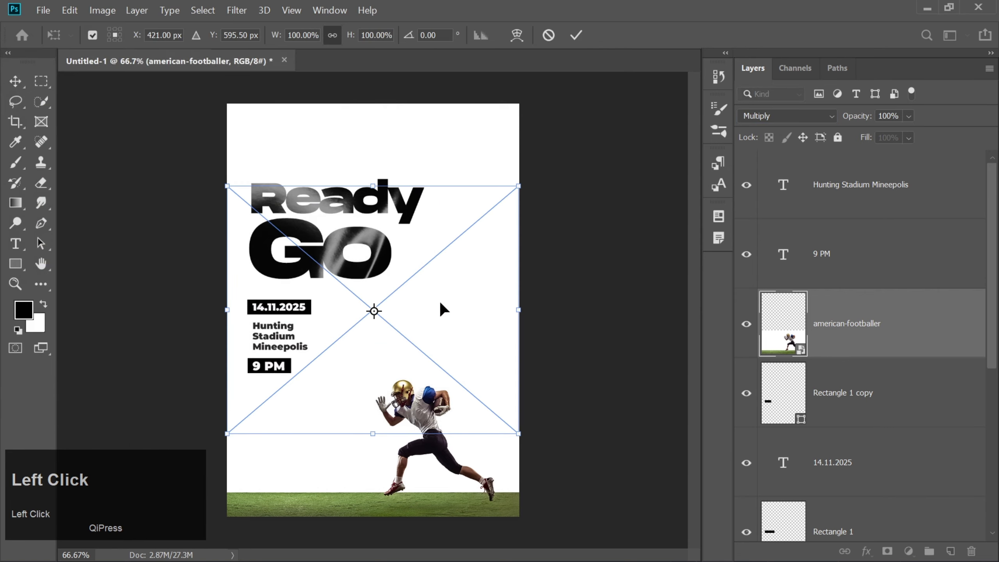
{"action": "left_click_drag", "start_coordinate": [447, 320], "coordinate": [621, 367]}
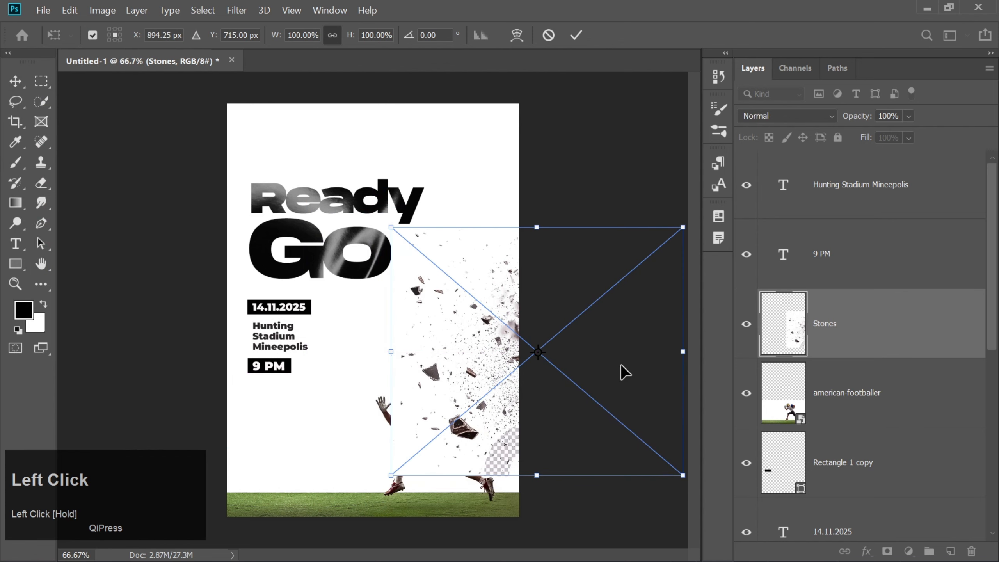
{"action": "left_click", "coordinate": [807, 115]}
{"action": "left_click", "coordinate": [758, 175]}
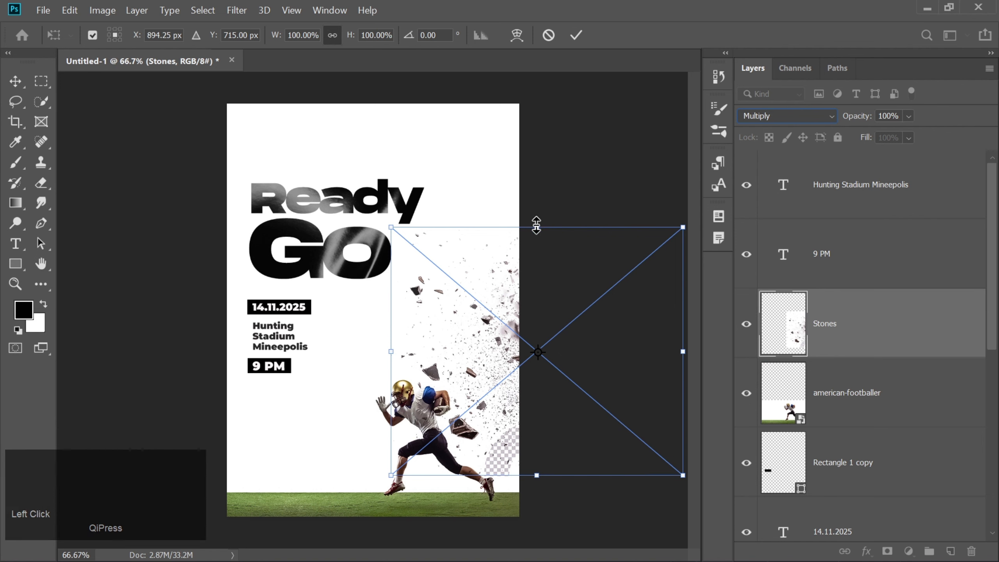
Scale the Stones image to about 84% and position it just behind the running footballer.
{"action": "left_click_drag", "start_coordinate": [534, 227], "coordinate": [535, 266]}
{"action": "left_click_drag", "start_coordinate": [487, 374], "coordinate": [478, 377]}
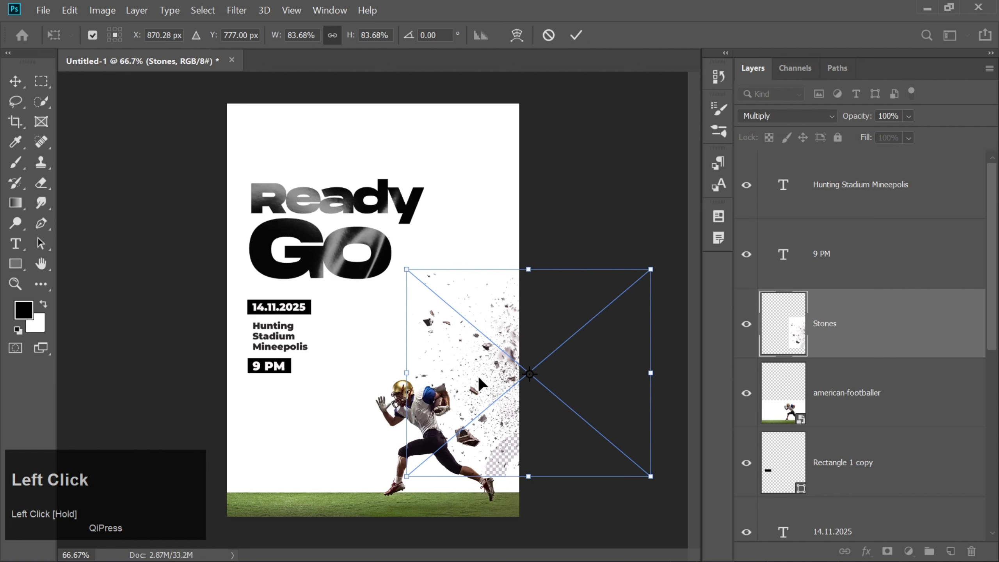
{"action": "key", "text": "Return"}
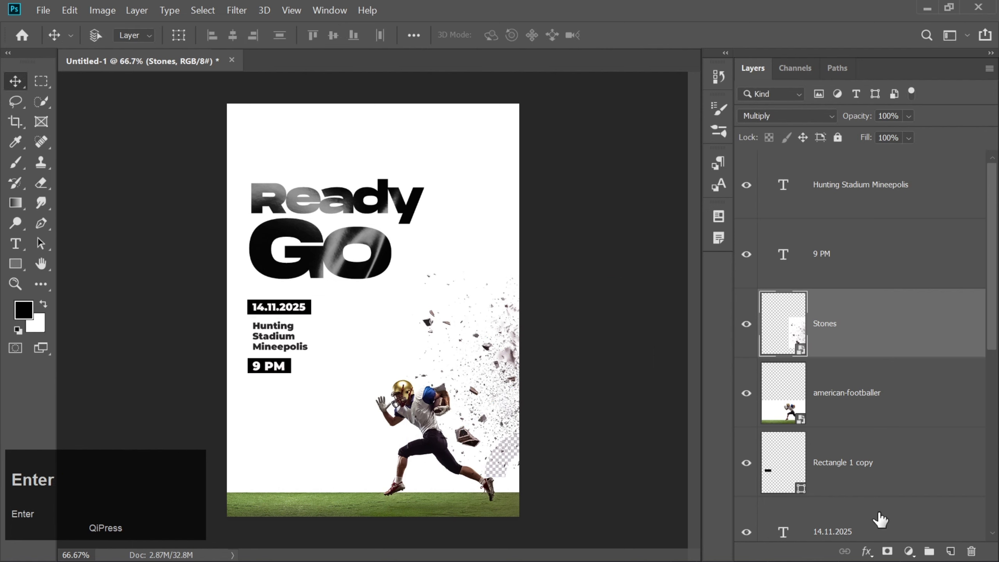
Add a layer mask to Stones and paint black with a soft 200 px brush at 30% flow around the footballer and the lower-right corner.
{"action": "left_click", "coordinate": [888, 551]}
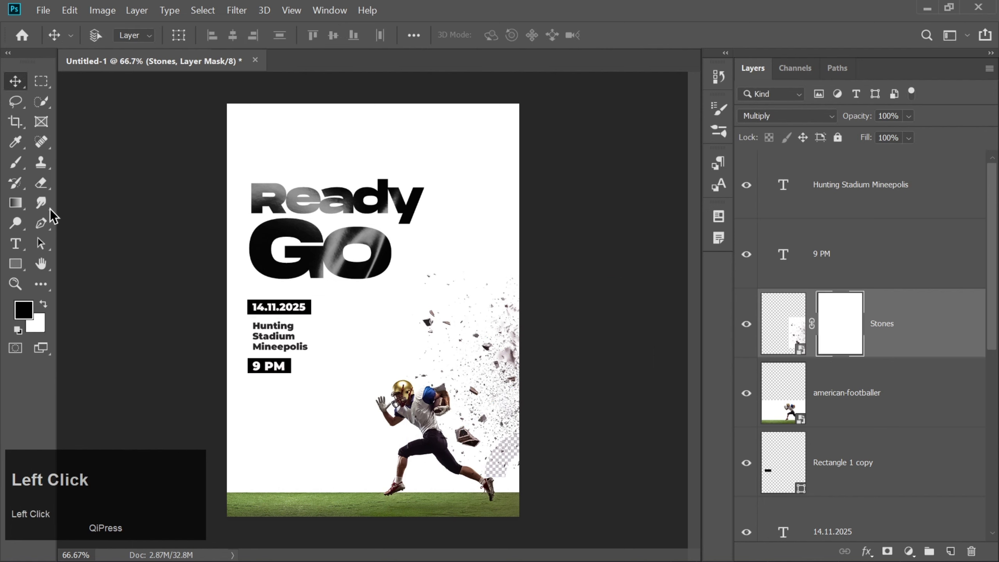
{"action": "left_click", "coordinate": [18, 164]}
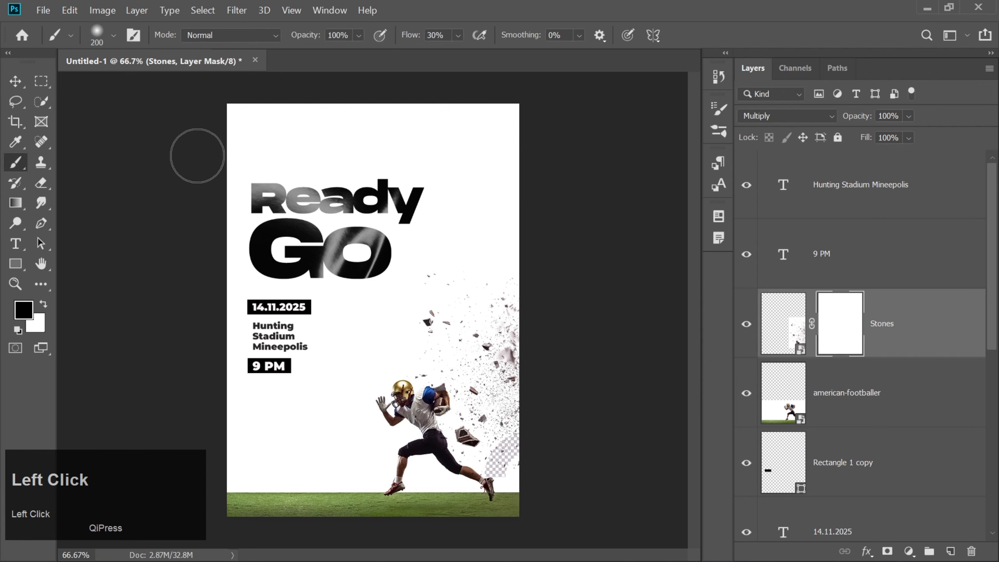
{"action": "mouse_move", "coordinate": [416, 325]}
{"action": "left_mouse_down"}
{"action": "mouse_move", "coordinate": [406, 389]}
{"action": "mouse_move", "coordinate": [432, 402]}
{"action": "mouse_move", "coordinate": [437, 433]}
{"action": "left_mouse_up"}
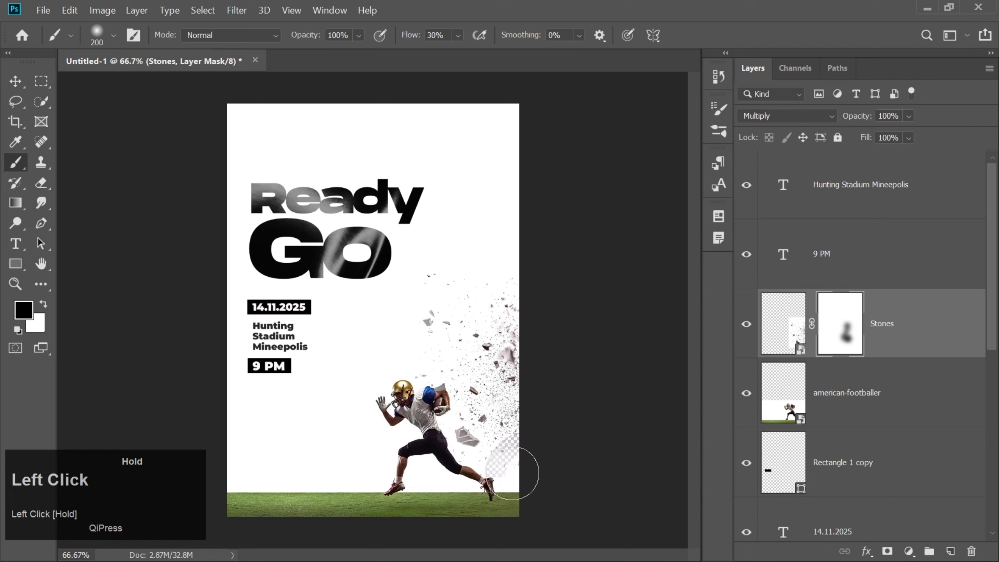
{"action": "mouse_move", "coordinate": [396, 393]}
{"action": "left_mouse_down"}
{"action": "mouse_move", "coordinate": [424, 395]}
{"action": "mouse_move", "coordinate": [436, 429]}
{"action": "mouse_move", "coordinate": [452, 357]}
{"action": "mouse_move", "coordinate": [399, 324]}
{"action": "left_mouse_up"}
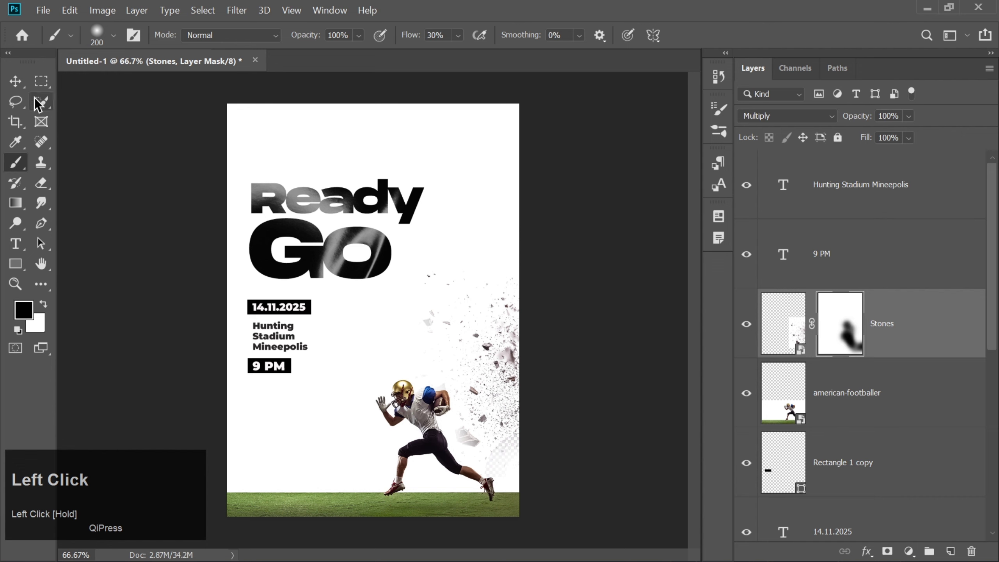
Duplicate the masked Stones layer and move the copy up along the poster's right edge.
{"action": "left_click", "coordinate": [15, 81]}
{"action": "key", "text": "ctrl+j"}
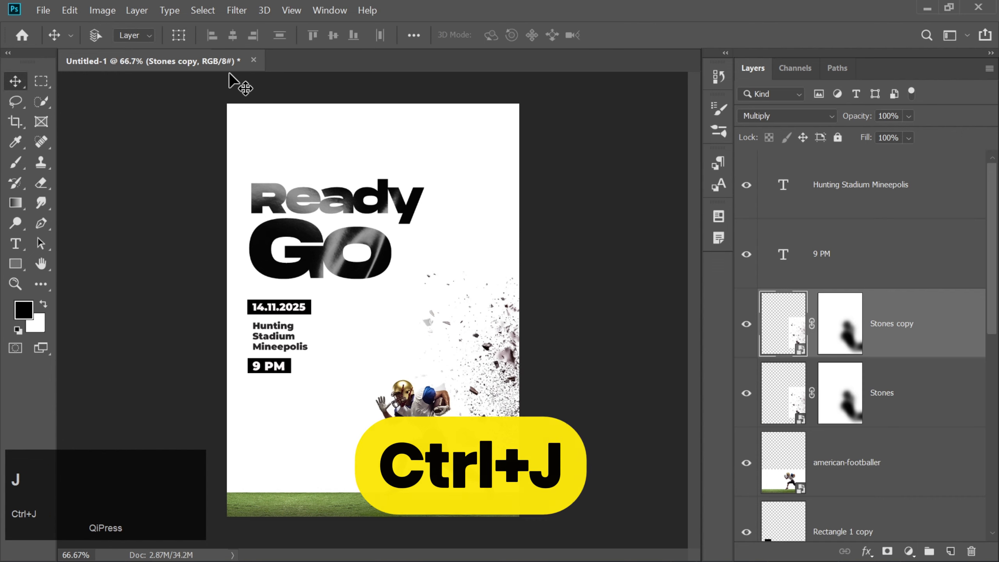
{"action": "left_click_drag", "start_coordinate": [507, 360], "coordinate": [498, 282]}
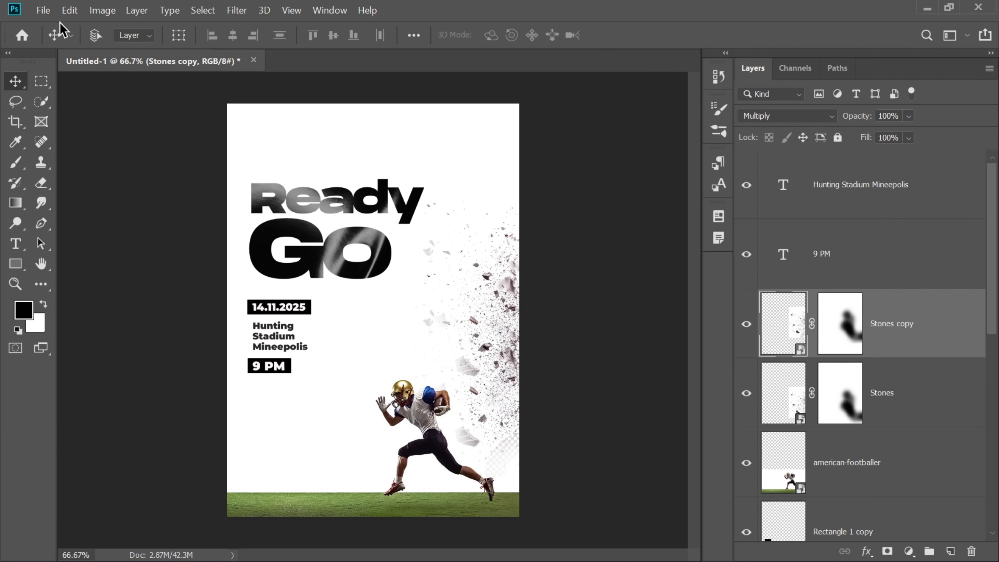
Place the Fire image embedded and position it over the "Ready Go" headline.
{"action": "left_click", "coordinate": [41, 10]}
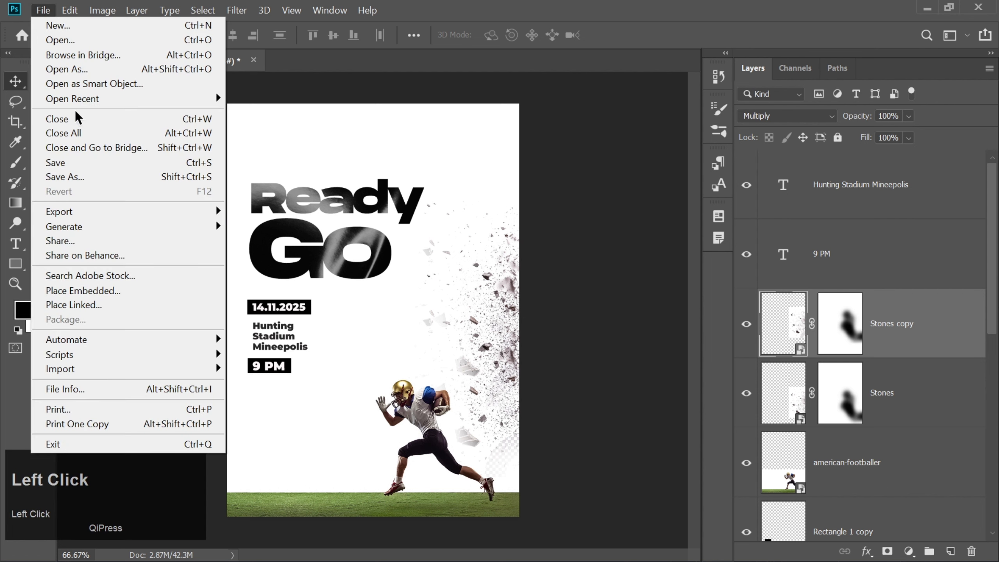
{"action": "left_click", "coordinate": [89, 291]}
{"action": "double_click", "coordinate": [454, 161]}
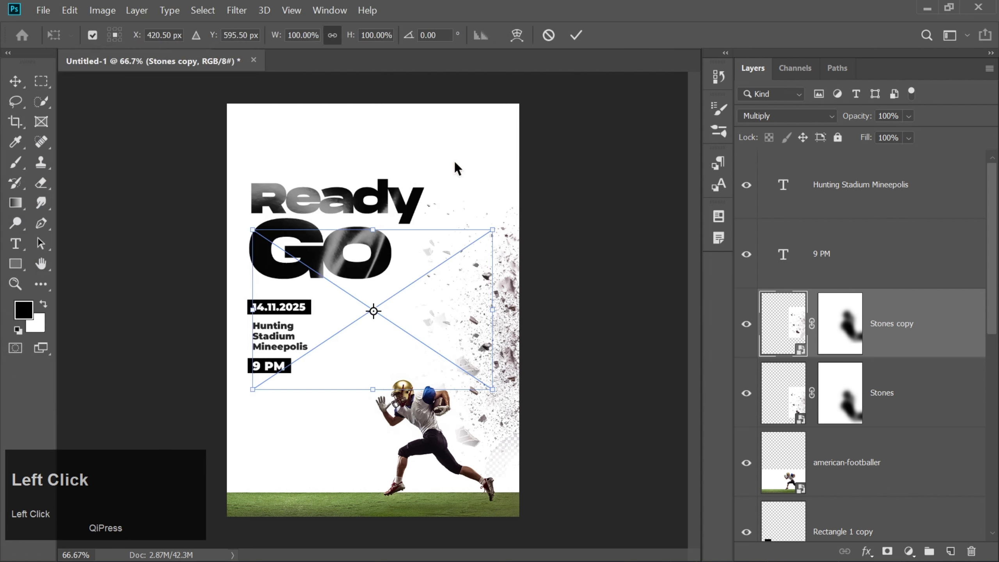
{"action": "left_click_drag", "start_coordinate": [411, 287], "coordinate": [388, 189]}
{"action": "key", "text": "Return"}
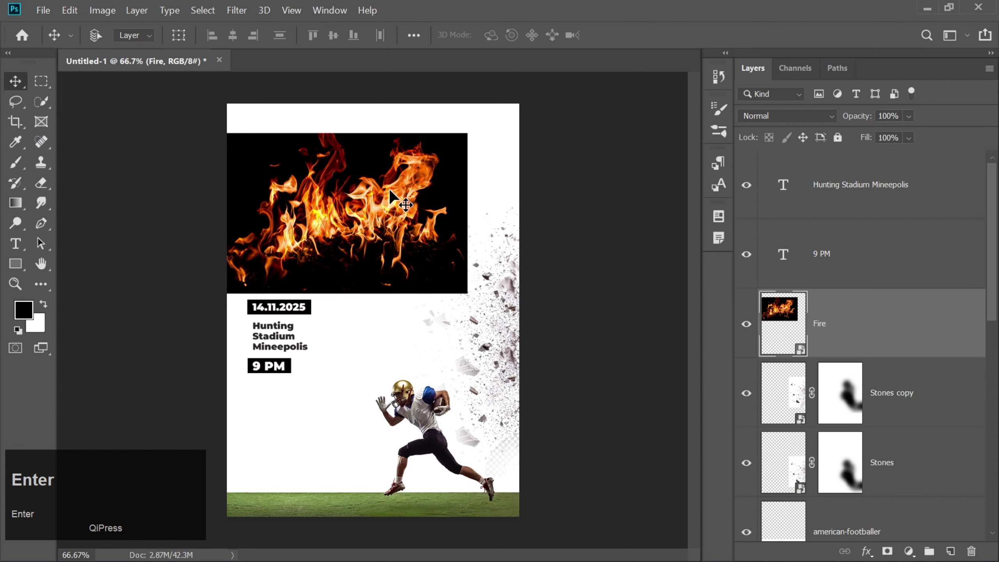
Set the Fire layer's blend mode to Screen and move it straight down to Y 373 px over the "Ready Go" headline.
{"action": "left_click", "coordinate": [770, 117]}
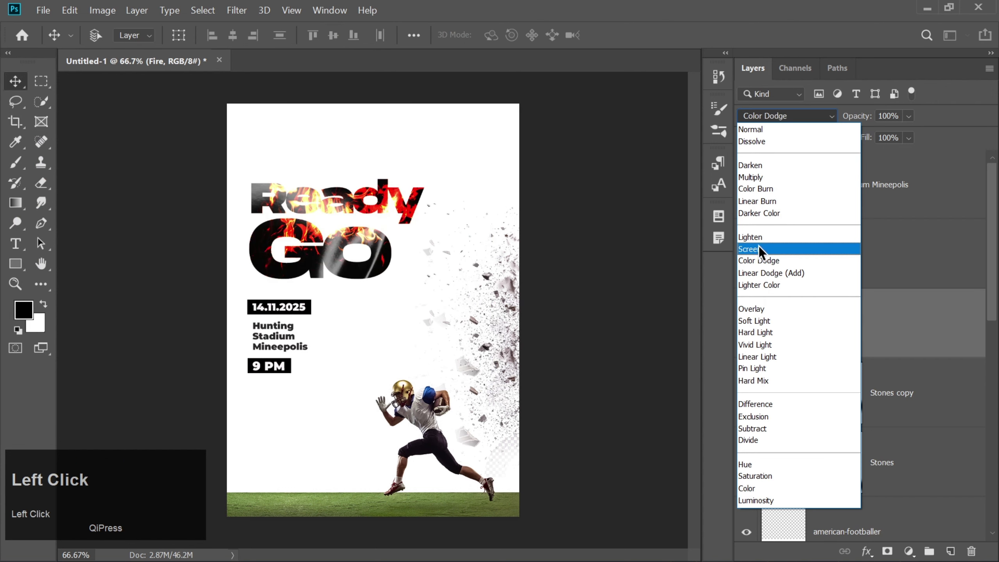
{"action": "key", "text": "Return"}
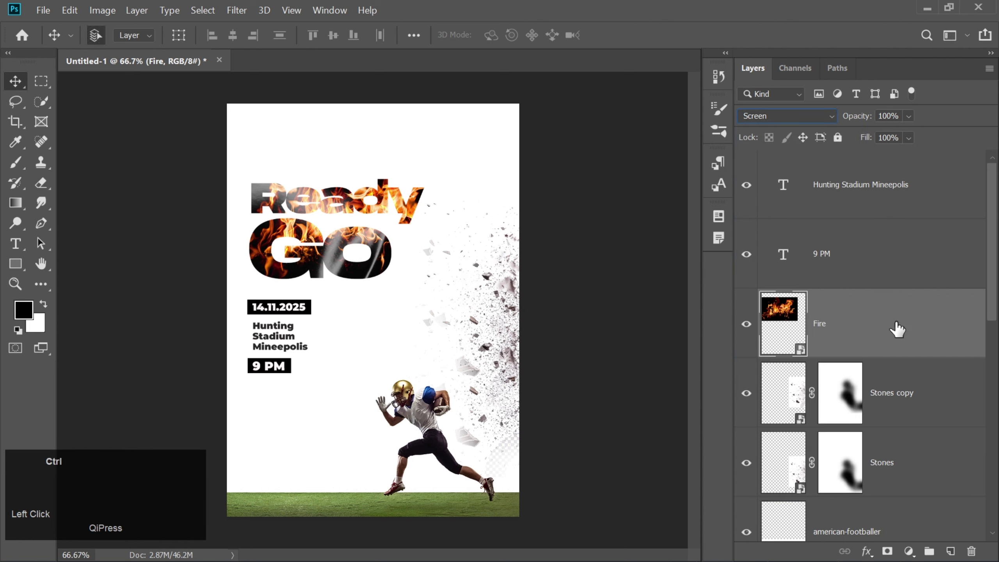
{"action": "key", "text": "ctrl+t"}
{"action": "key", "text": "Down"}
{"action": "key", "text": "Down"}
{"action": "key", "text": "Down"}
{"action": "key", "text": "Down"}
{"action": "key", "text": "Down"}
{"action": "key", "text": "Down"}
{"action": "key", "text": "Down"}
{"action": "key", "text": "Down"}
{"action": "key", "text": "Down"}
{"action": "key", "text": "Down"}
{"action": "key", "text": "Down"}
{"action": "key", "text": "Down"}
{"action": "key", "text": "Down"}
{"action": "key", "text": "Down"}
{"action": "key", "text": "Down"}
{"action": "key", "text": "Down"}
{"action": "key", "text": "Down"}
{"action": "key", "text": "Down"}
{"action": "key", "text": "Down"}
{"action": "key", "text": "Down"}
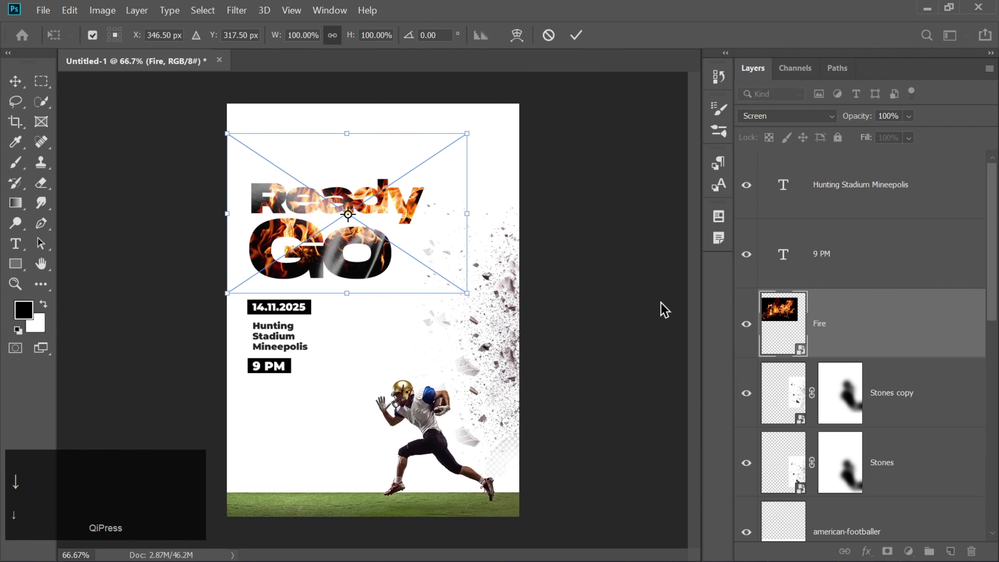
{"action": "key", "text": "Down"}
{"action": "key", "text": "Down"}
{"action": "key", "text": "Down"}
{"action": "key", "text": "Down"}
{"action": "key", "text": "Down"}
{"action": "key", "text": "Down"}
{"action": "key", "text": "Down"}
{"action": "key", "text": "Down"}
{"action": "key", "text": "Down"}
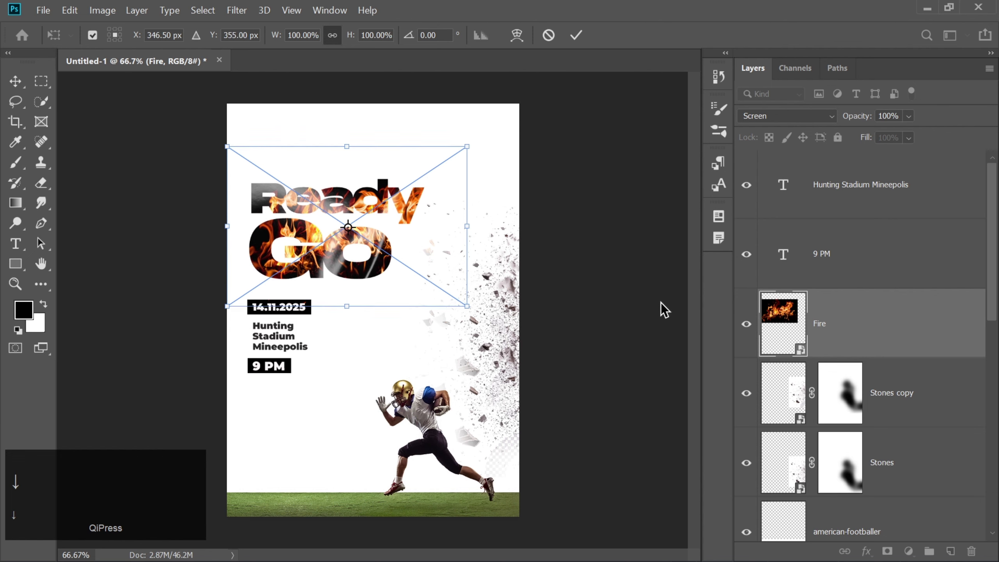
{"action": "key", "text": "Down"}
{"action": "key", "text": "Down"}
{"action": "key", "text": "Down"}
{"action": "key", "text": "Down"}
{"action": "key", "text": "Down"}
{"action": "key", "text": "Down"}
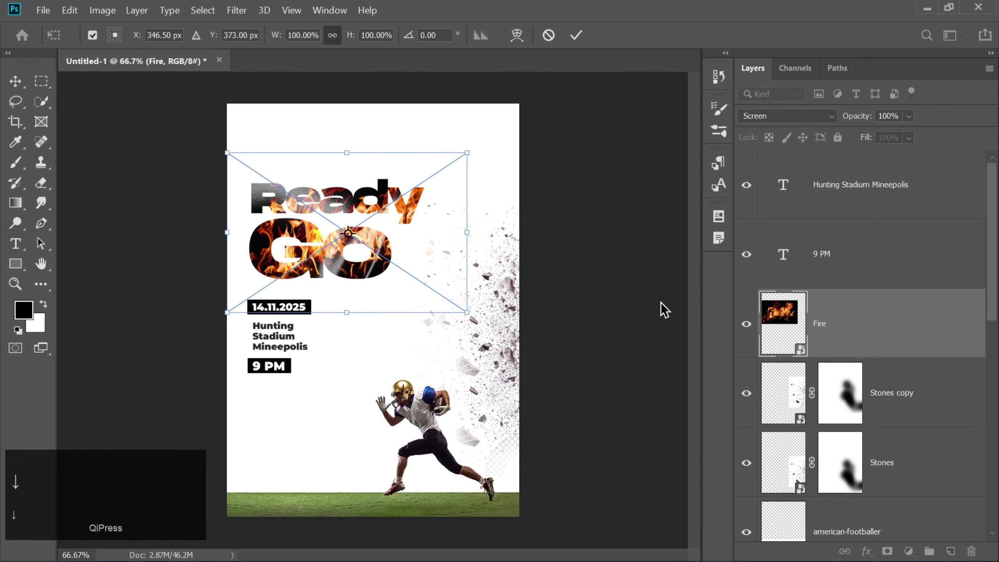
{"action": "key", "text": "Return"}
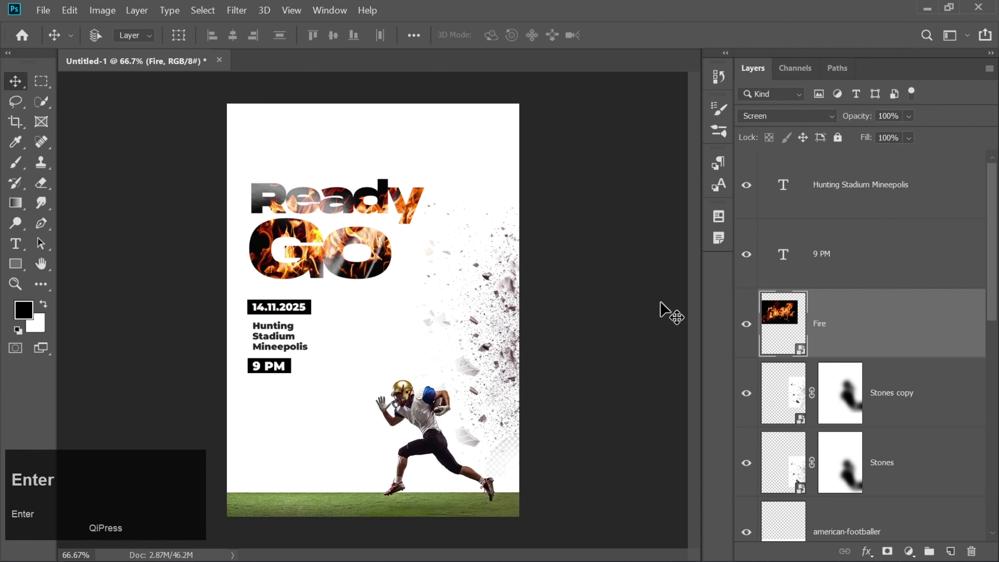
Stamp all visible layers into a new layer above Hunting Stadium Mineepolis and convert it to a smart object.
{"action": "left_click", "coordinate": [909, 192]}
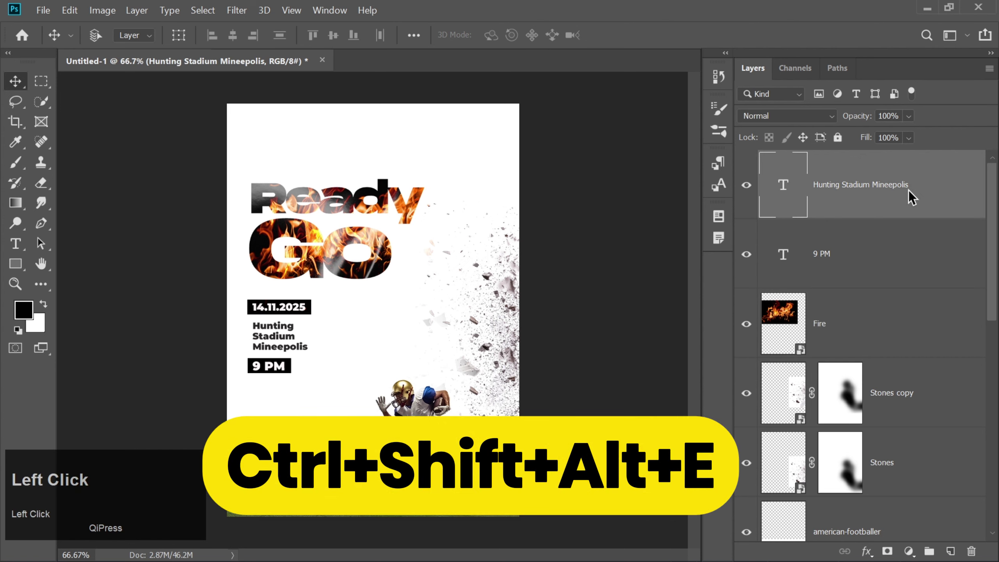
{"action": "key", "text": "ctrl+shift+alt+e"}
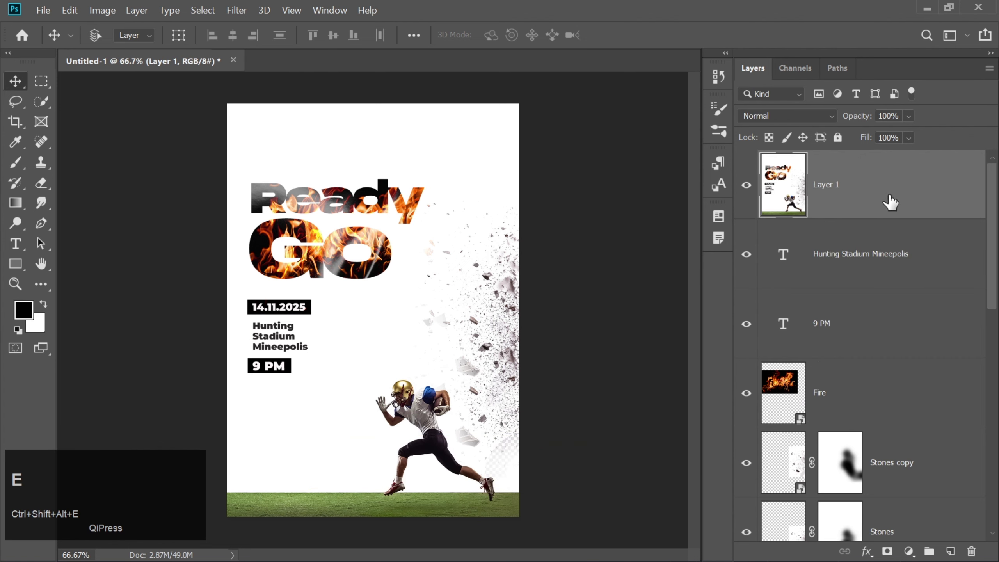
{"action": "right_click", "coordinate": [885, 193]}
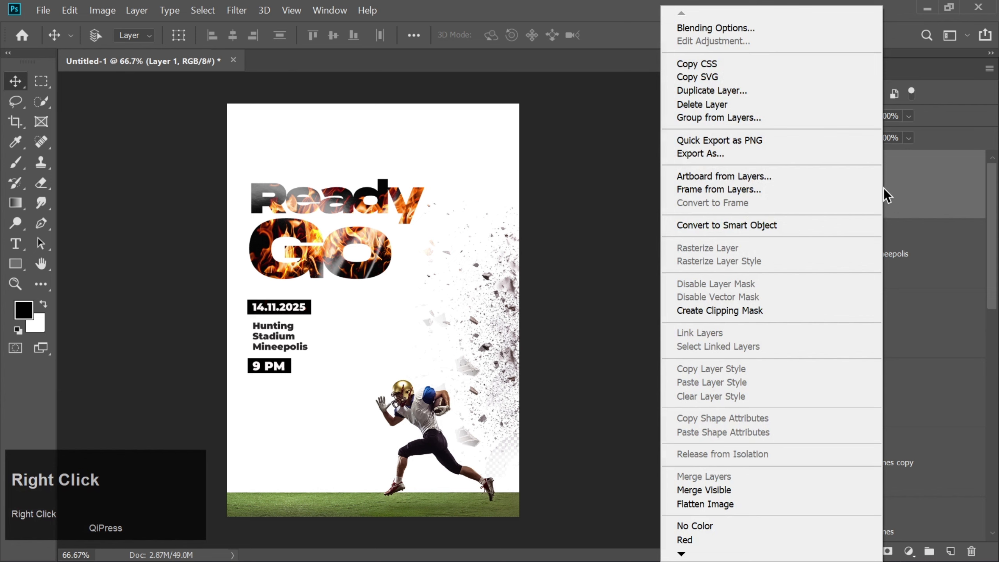
{"action": "left_click", "coordinate": [743, 225]}
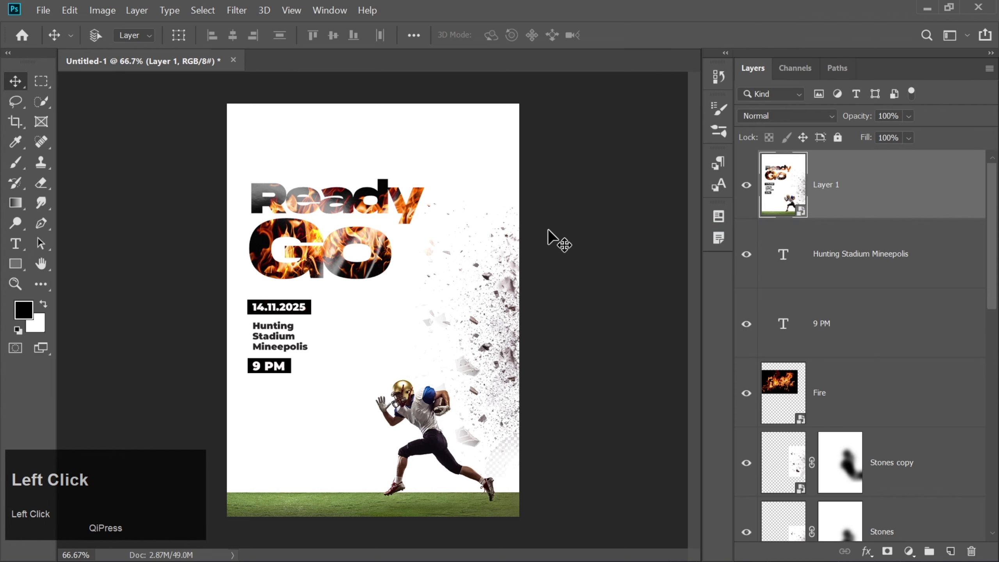
Apply the Camera Raw Filter to the merged poster layer with Vibrance +50 and Saturation +50.
{"action": "left_click", "coordinate": [240, 15]}
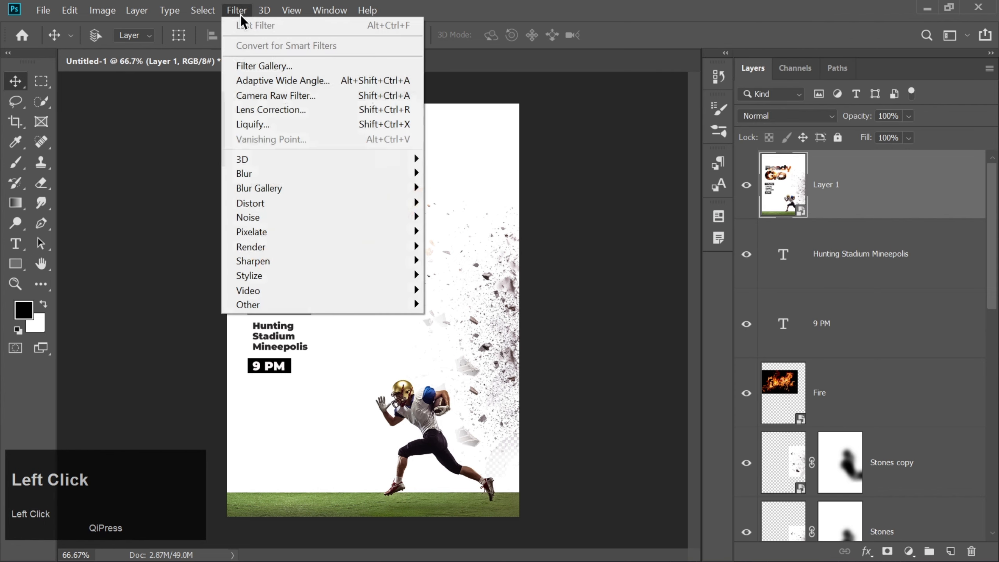
{"action": "left_click", "coordinate": [265, 93]}
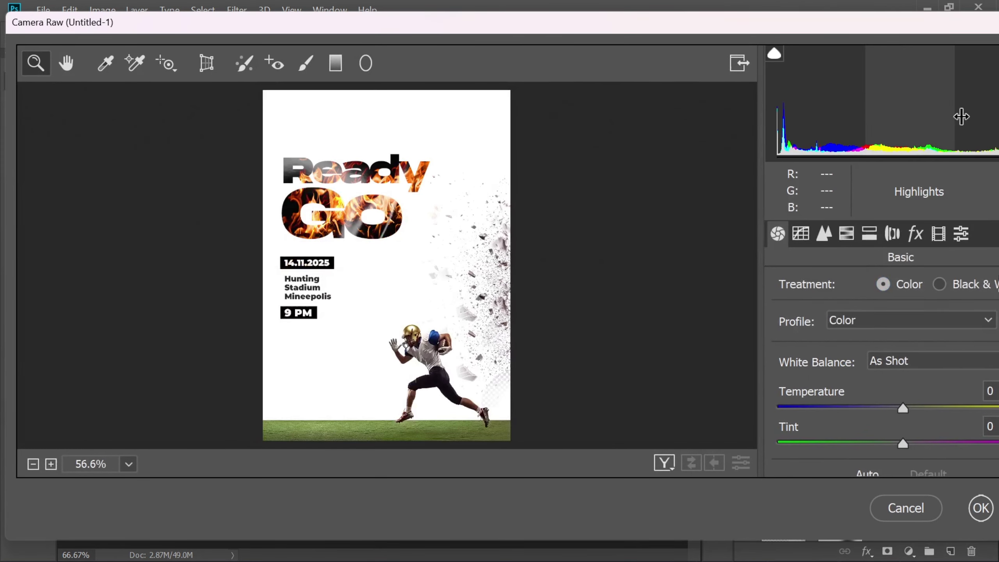
{"action": "left_click_drag", "start_coordinate": [951, 20], "coordinate": [892, 15]}
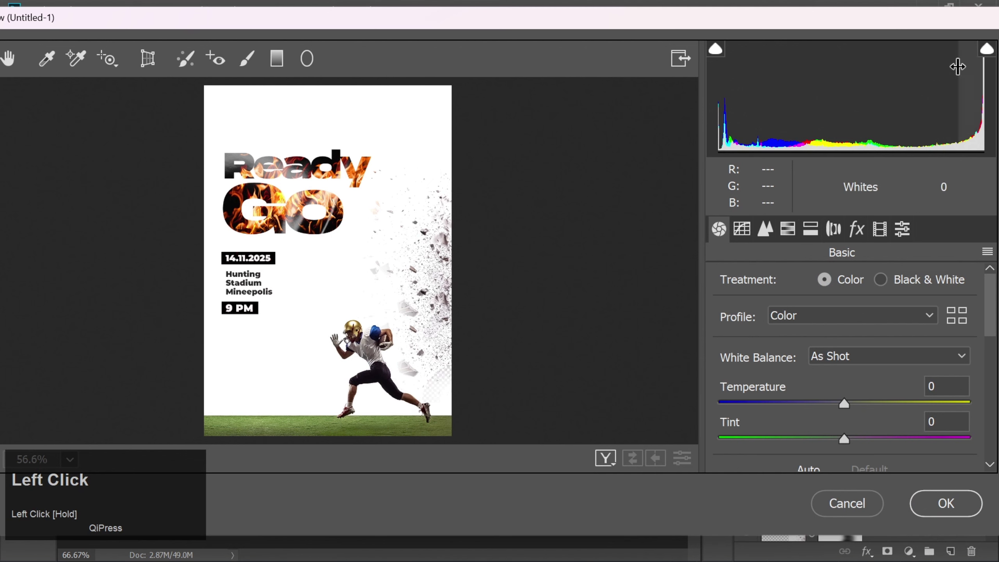
{"action": "left_click_drag", "start_coordinate": [949, 28], "coordinate": [880, 30]}
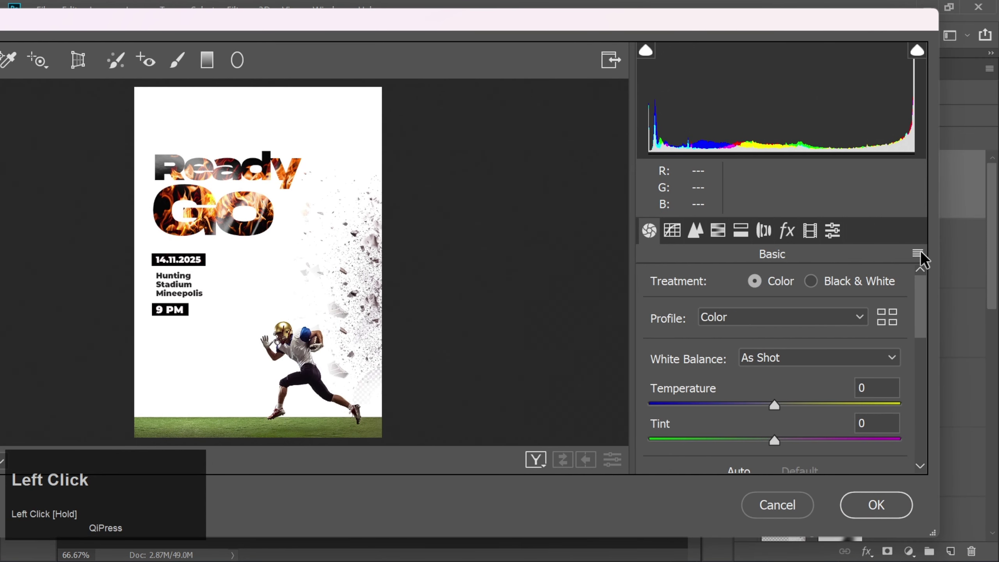
{"action": "left_click_drag", "start_coordinate": [919, 303], "coordinate": [918, 447]}
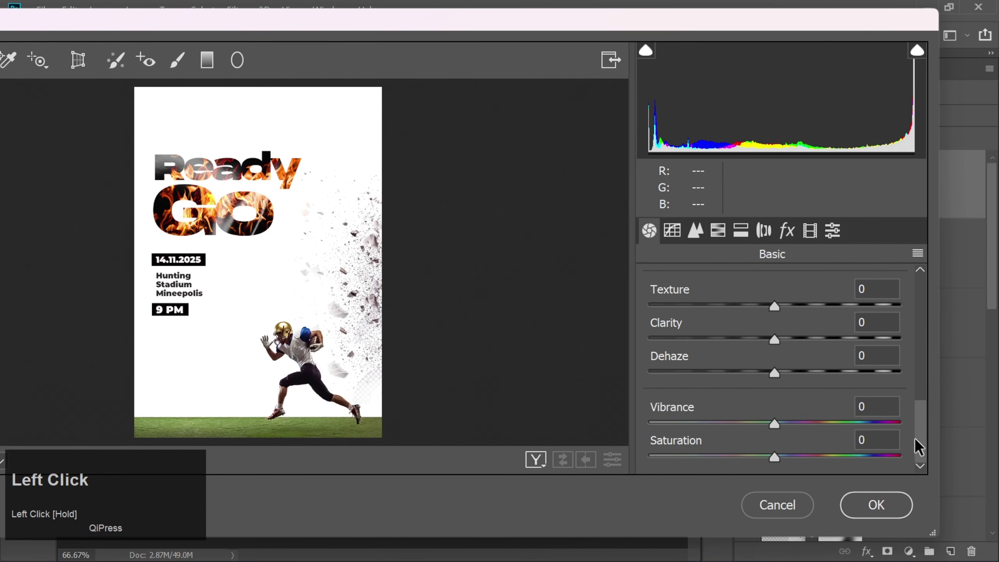
{"action": "left_click", "coordinate": [875, 405]}
{"action": "type", "text": "50"}
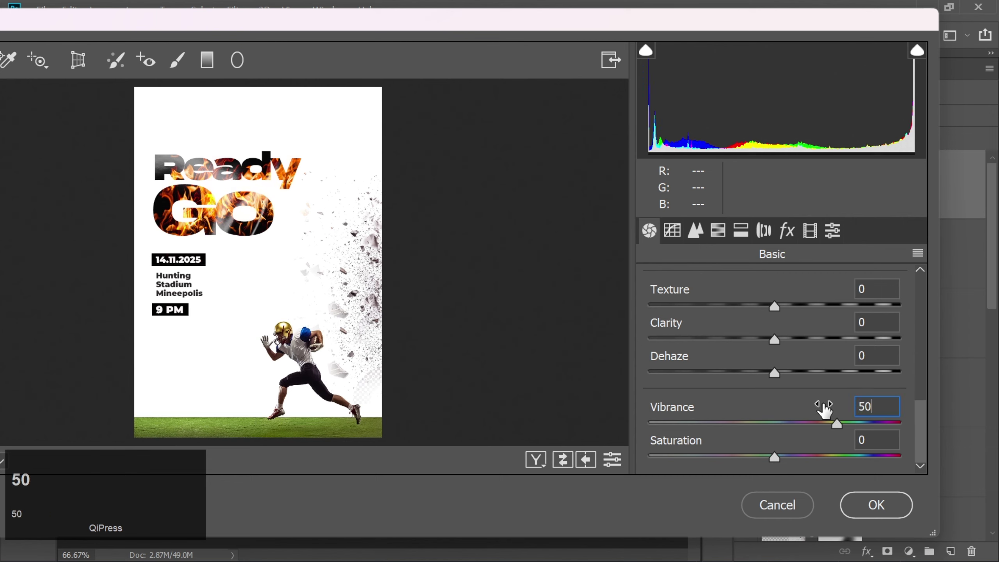
{"action": "left_click", "coordinate": [873, 440]}
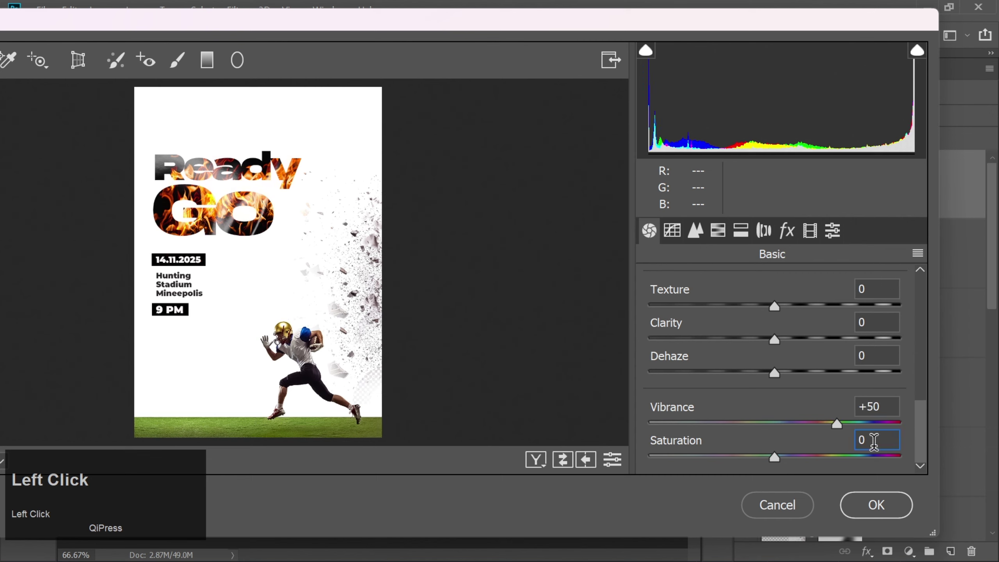
{"action": "type", "text": "50"}
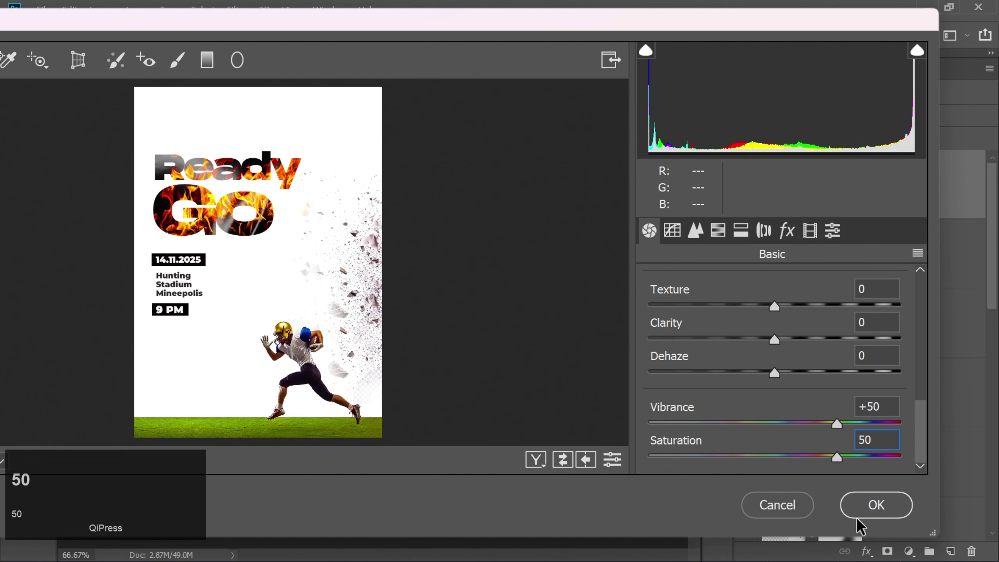
{"action": "left_click", "coordinate": [878, 514]}
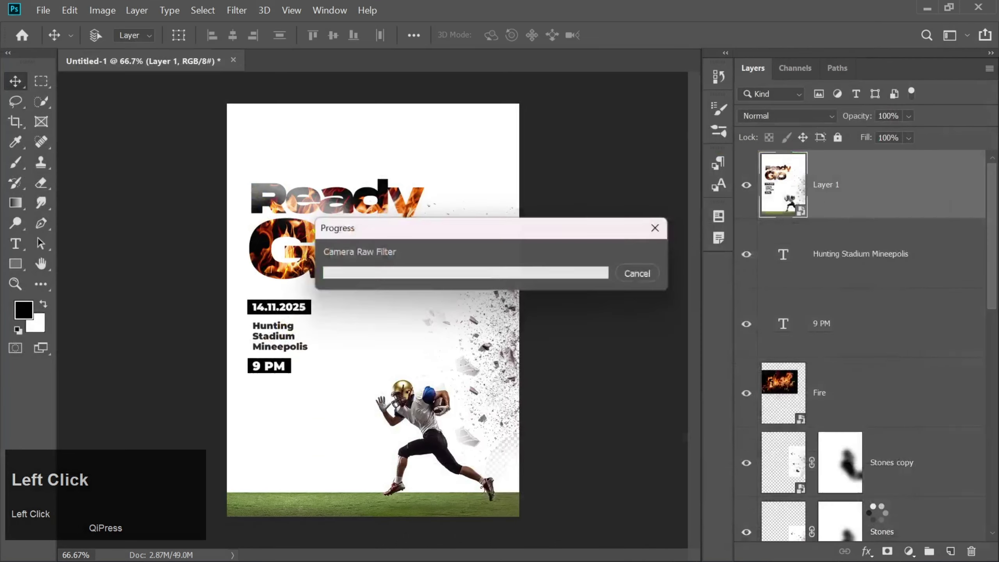